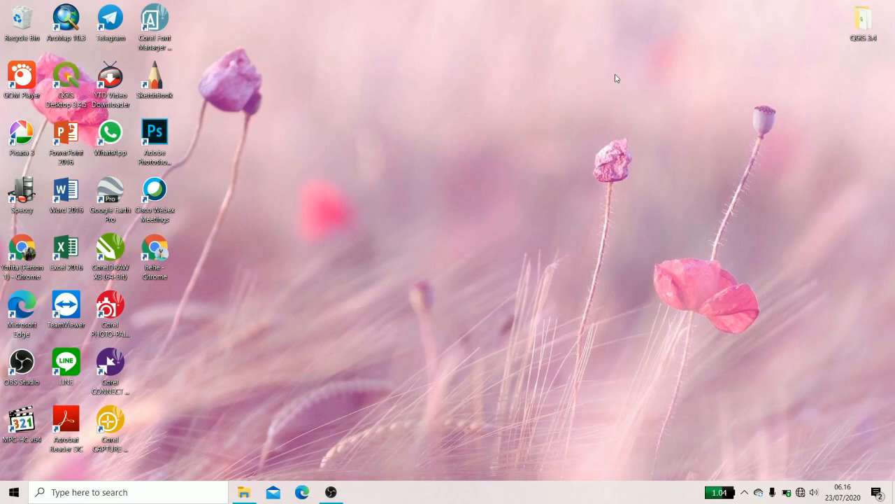
- Start Word, dismiss the Office sign-in prompt and create a blank document
{"action": "double_click", "coordinate": [66, 191]}
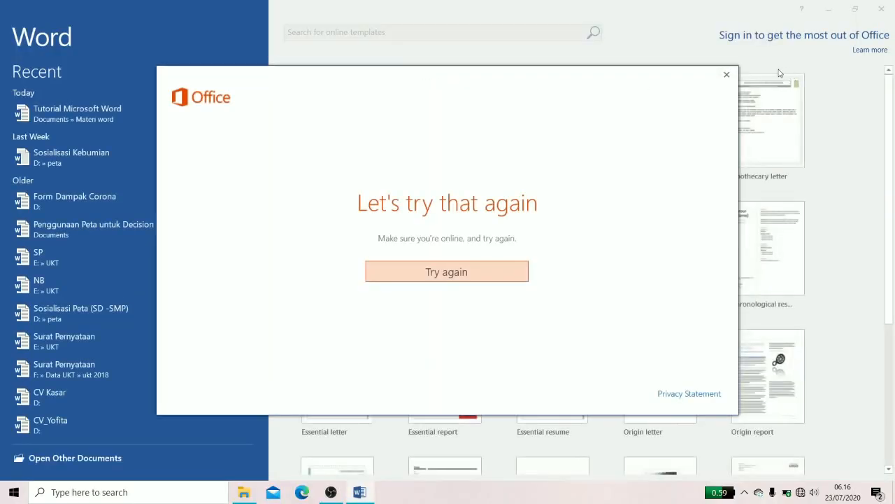
{"action": "left_click", "coordinate": [726, 74]}
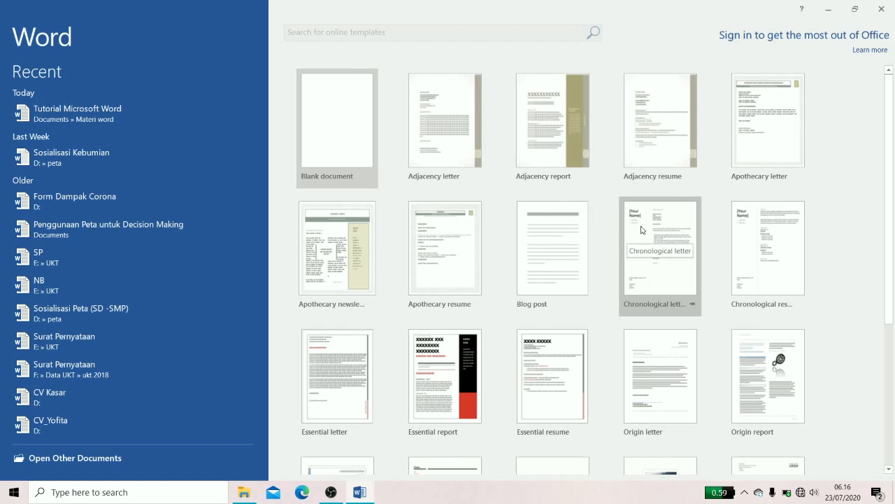
{"action": "left_click", "coordinate": [360, 145]}
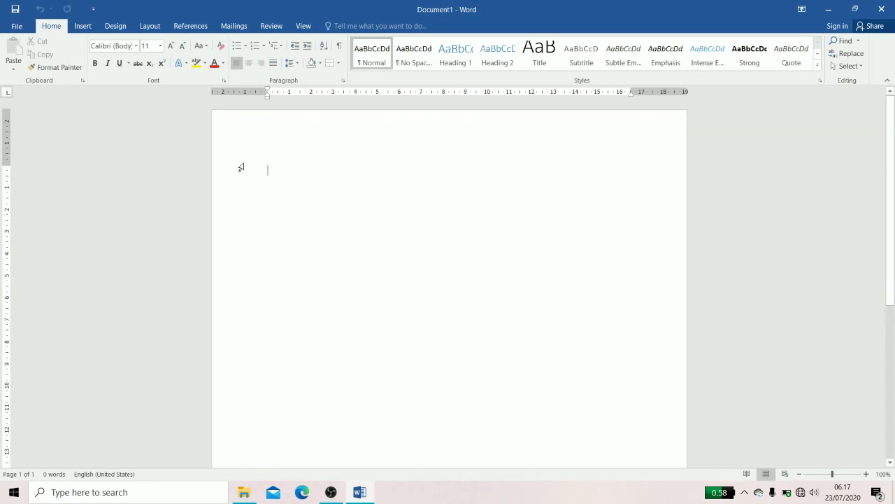
- Open the existing document Tutorial Microsoft Word from the Materi word folder in Documents
{"action": "left_click", "coordinate": [25, 30]}
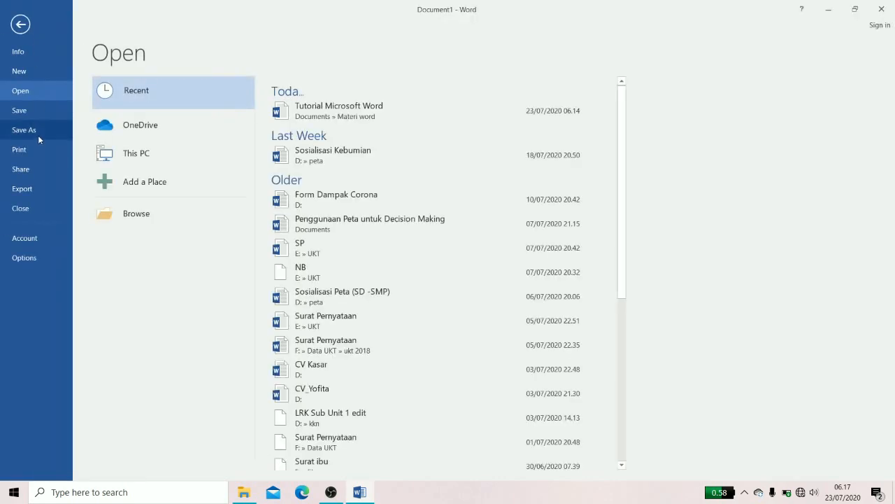
{"action": "left_click", "coordinate": [157, 218]}
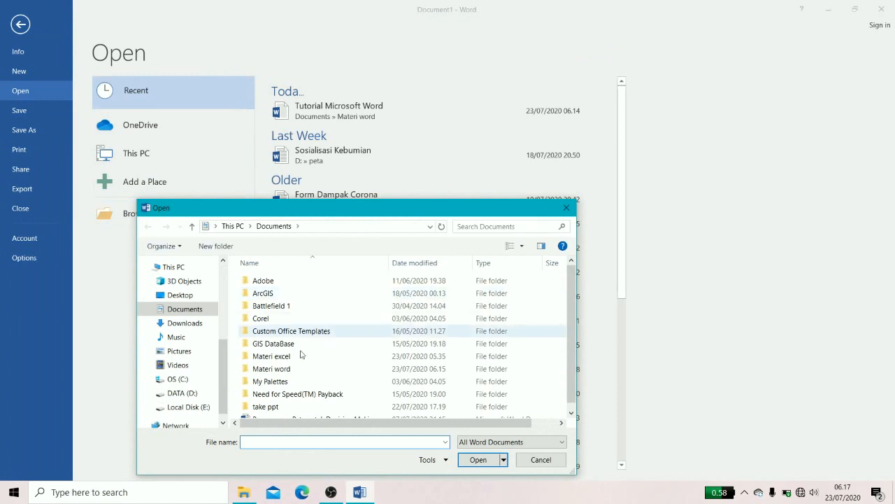
{"action": "double_click", "coordinate": [312, 371]}
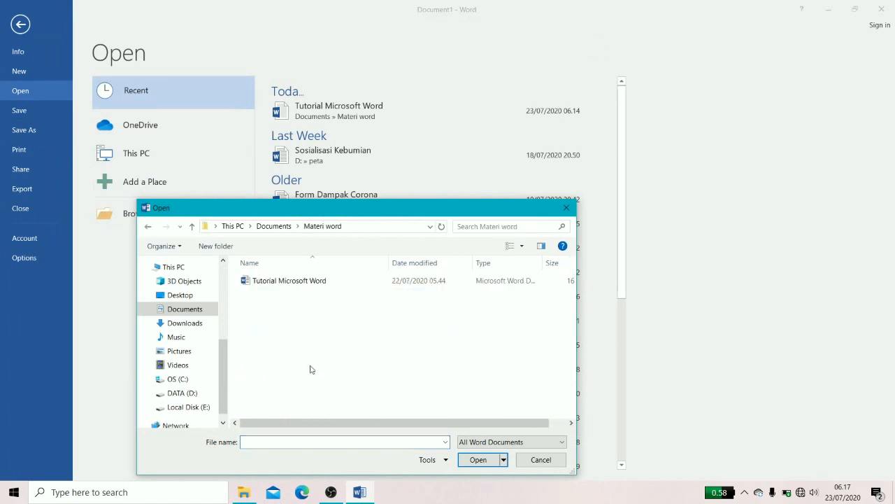
{"action": "left_click", "coordinate": [327, 281]}
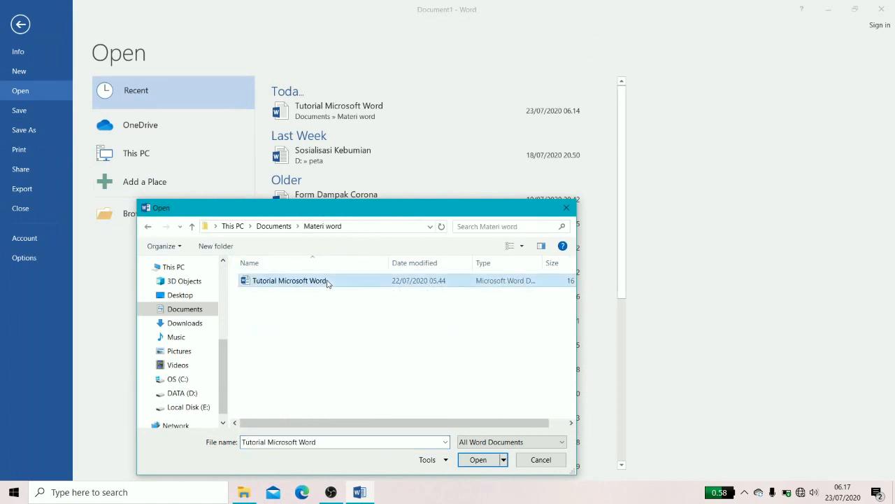
{"action": "left_click", "coordinate": [478, 460]}
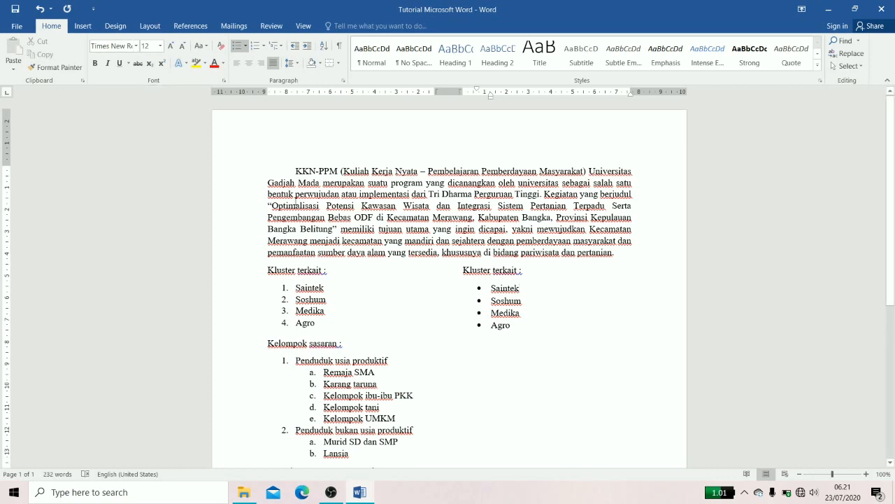
- Select the opening KKN-PPM paragraph and look through the available fonts and font sizes without changing them
{"action": "left_click_drag", "start_coordinate": [308, 172], "coordinate": [612, 252]}
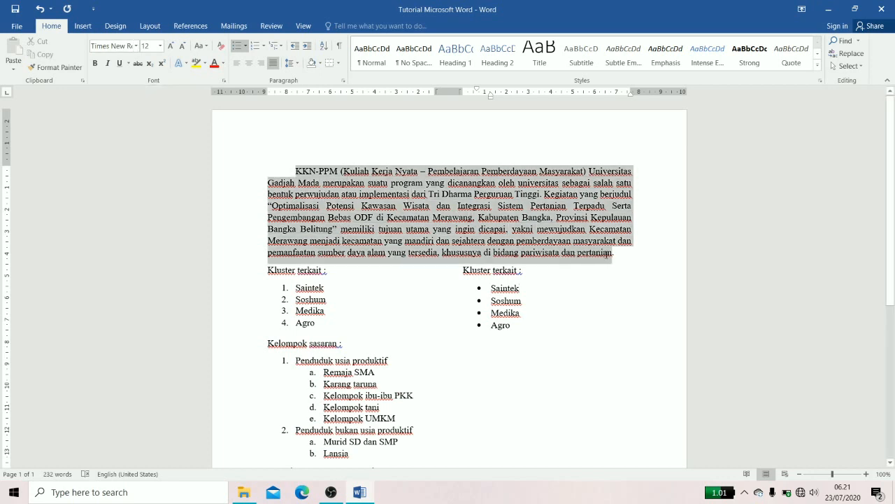
{"action": "left_click", "coordinate": [136, 46]}
{"action": "scroll", "coordinate": [175, 154], "scroll_direction": "down", "scroll_amount": 8}
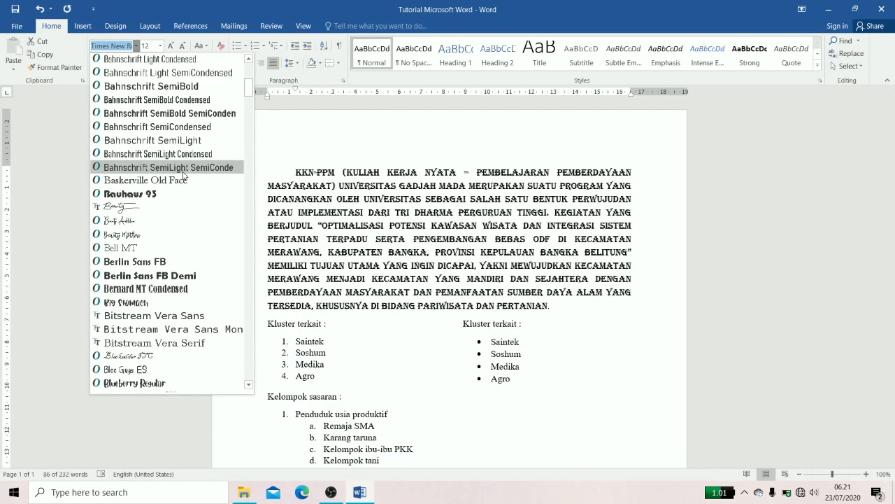
{"action": "scroll", "coordinate": [184, 176], "scroll_direction": "up", "scroll_amount": 8}
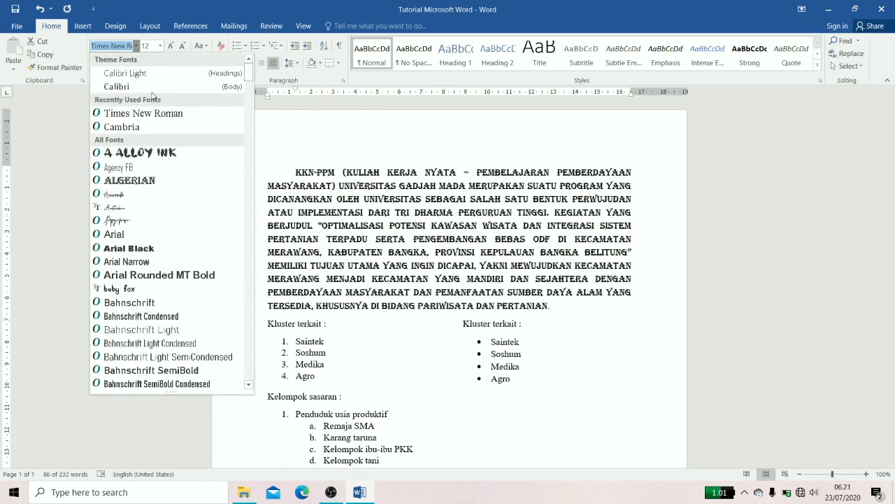
{"action": "left_click", "coordinate": [160, 46]}
{"action": "left_click", "coordinate": [160, 46]}
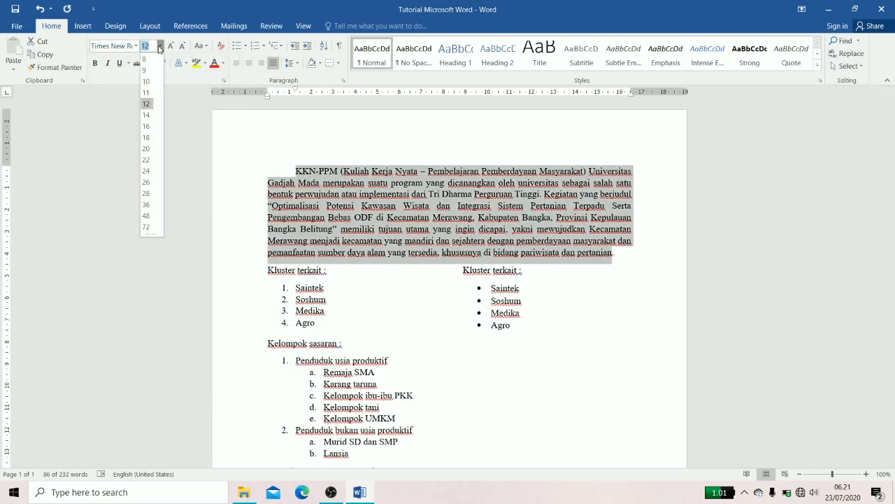
{"action": "left_click", "coordinate": [107, 74]}
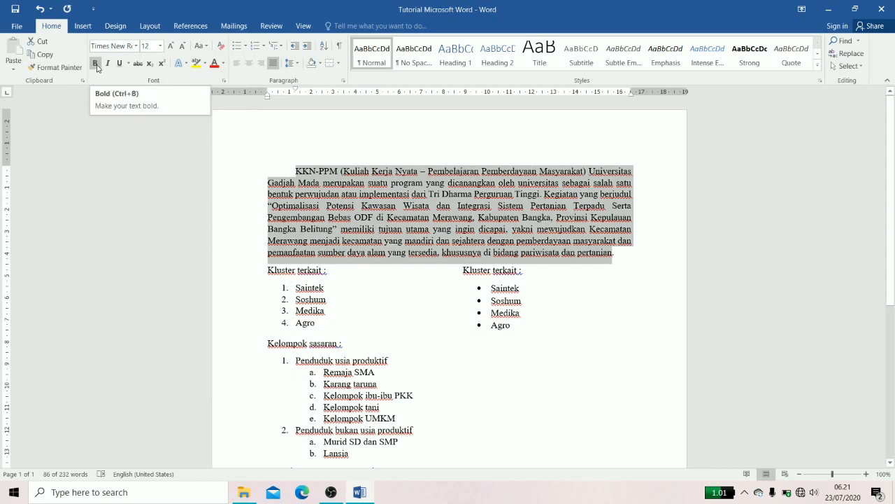
- Apply bold, italic, underline and strikethrough to the opening paragraph one at a time, removing each again
{"action": "left_click", "coordinate": [96, 65]}
{"action": "left_click", "coordinate": [97, 66]}
{"action": "left_click", "coordinate": [108, 63]}
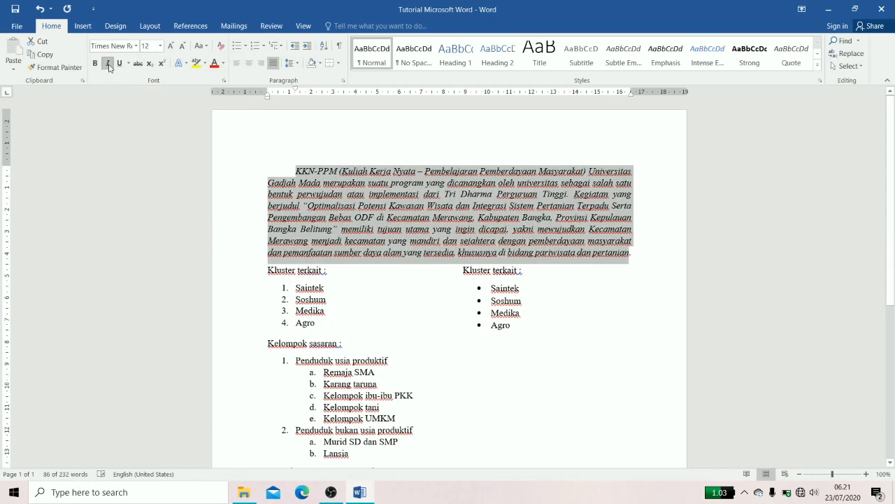
{"action": "left_click", "coordinate": [108, 65]}
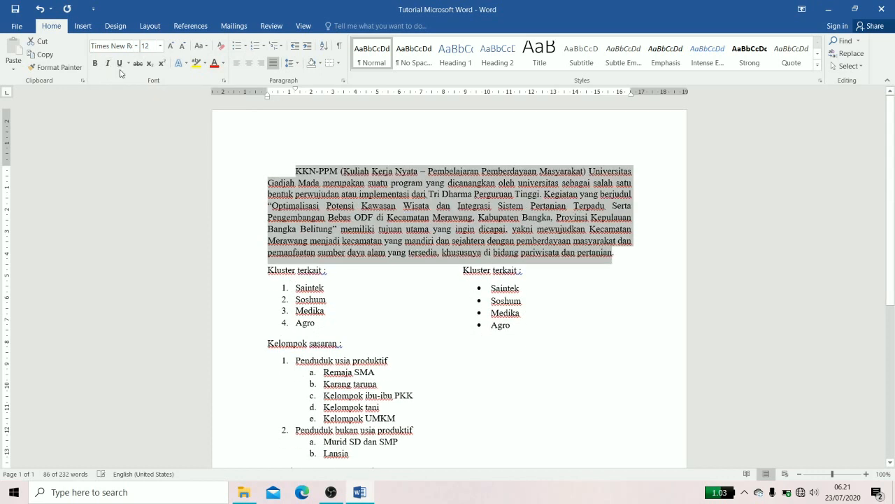
{"action": "left_click", "coordinate": [119, 63]}
{"action": "left_click", "coordinate": [119, 63]}
{"action": "left_click", "coordinate": [138, 63]}
{"action": "left_click", "coordinate": [138, 63]}
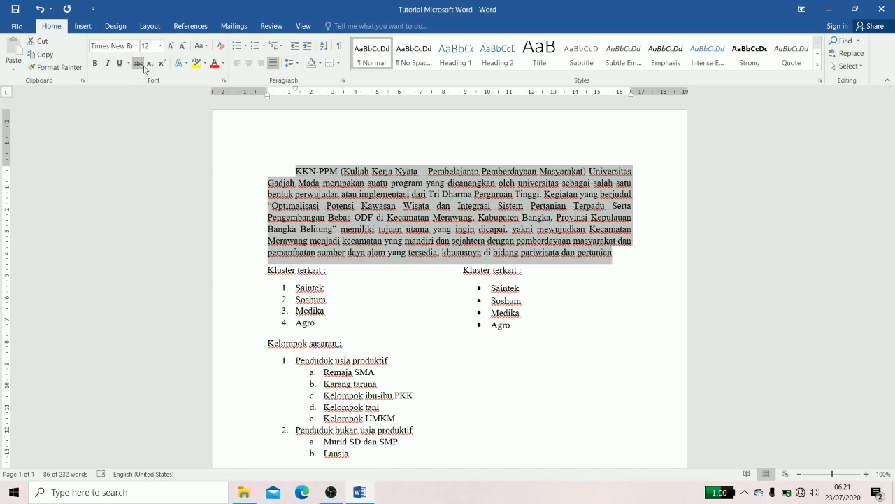
{"action": "left_click", "coordinate": [285, 188]}
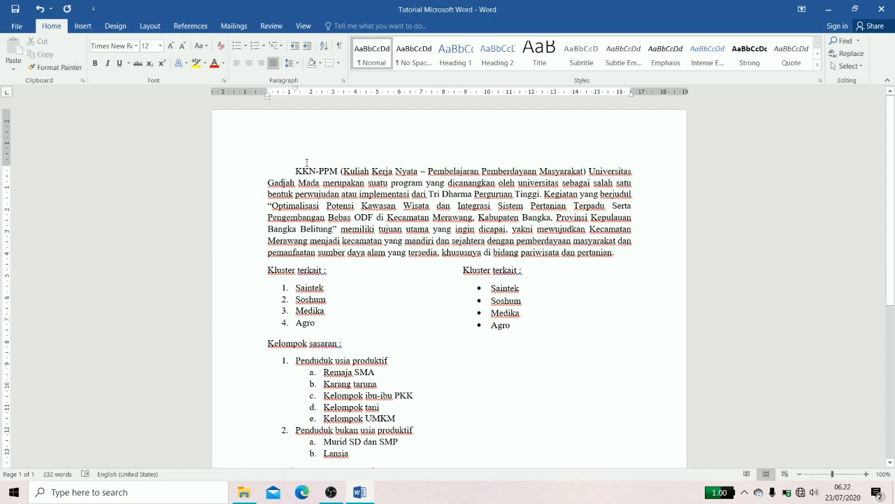
- Select the opening paragraph and preview font colours and text highlight colours on it without applying any
{"action": "left_click_drag", "start_coordinate": [295, 171], "coordinate": [613, 252]}
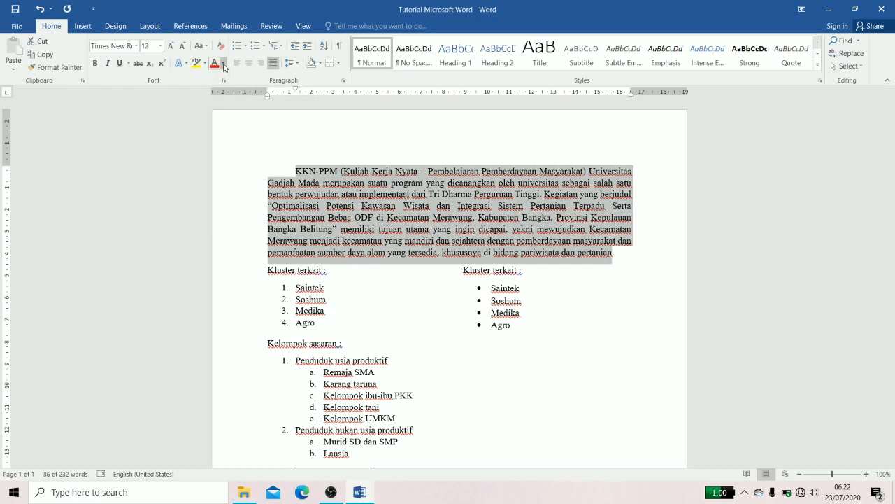
{"action": "left_click", "coordinate": [223, 64]}
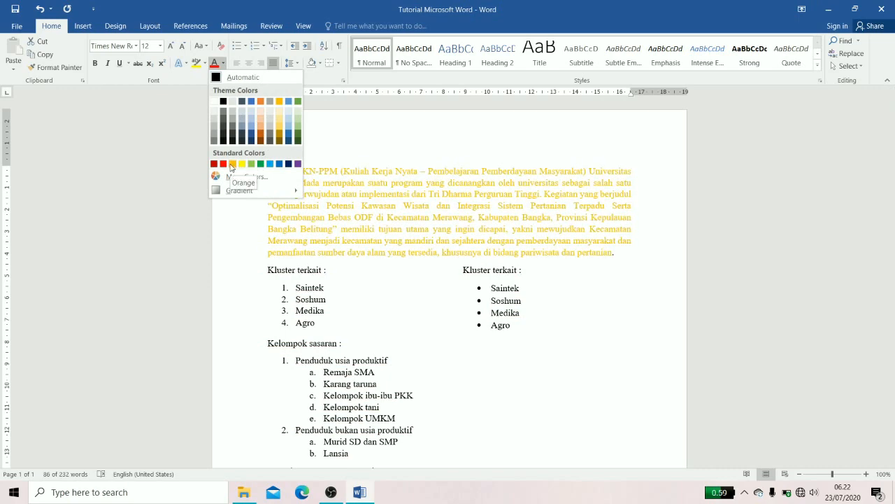
{"action": "left_click", "coordinate": [206, 63]}
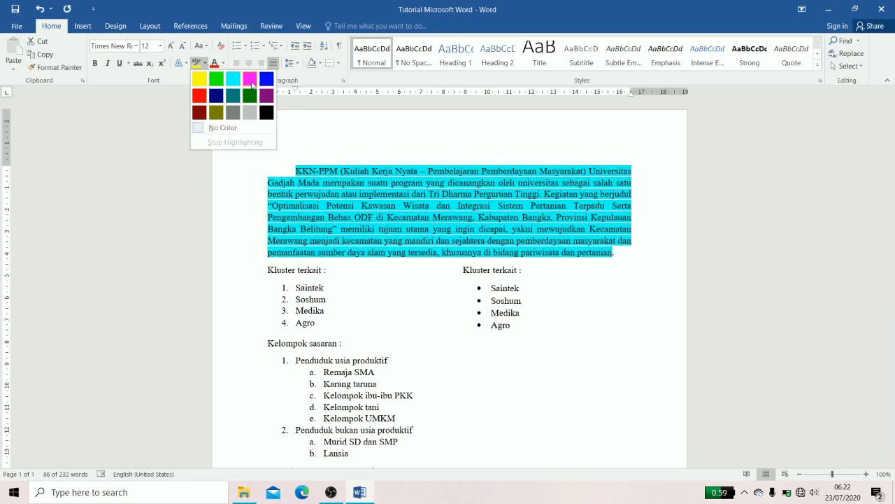
{"action": "left_click", "coordinate": [233, 114]}
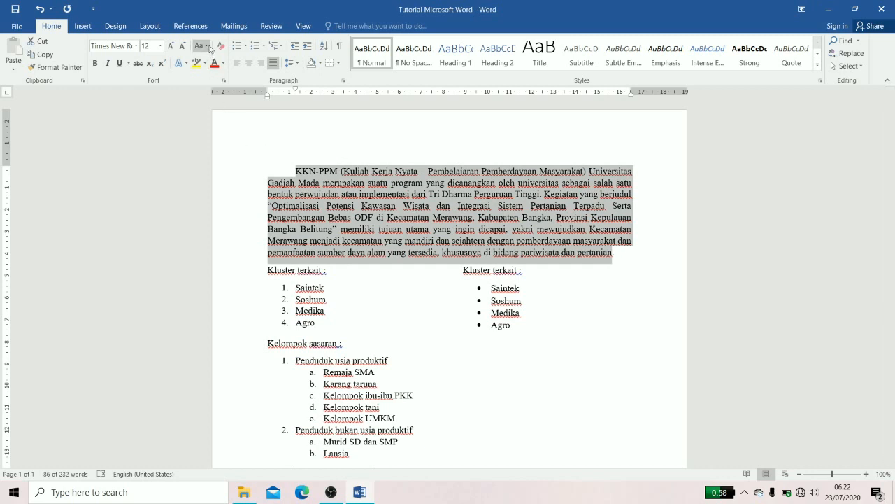
- Change the case of the opening paragraph to lowercase and finally to Sentence case
{"action": "left_click", "coordinate": [208, 47]}
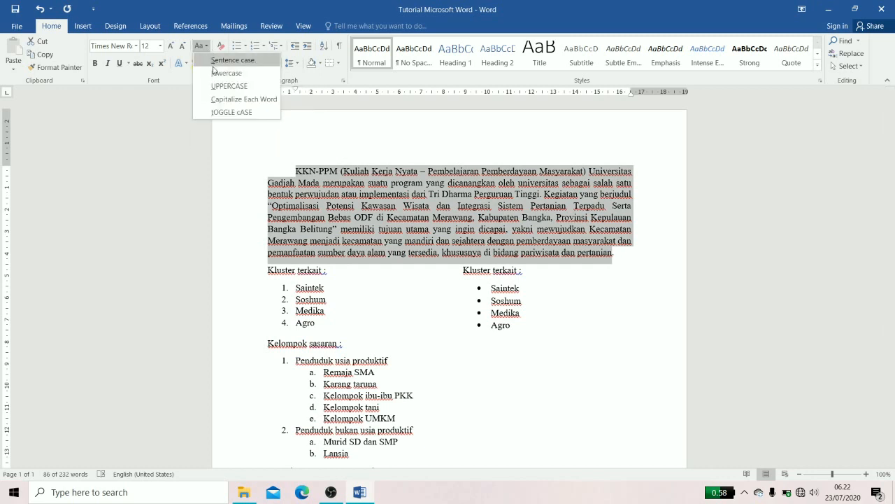
{"action": "left_click", "coordinate": [222, 74]}
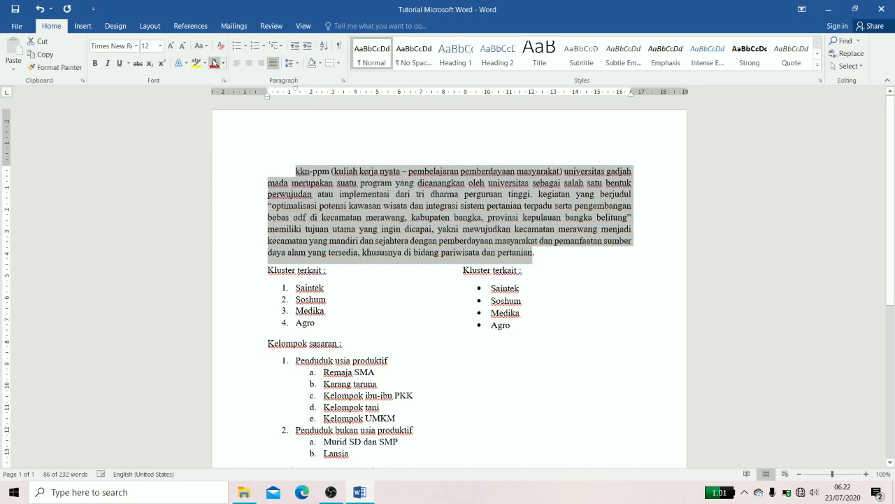
{"action": "left_click", "coordinate": [200, 45]}
{"action": "left_click", "coordinate": [224, 87]}
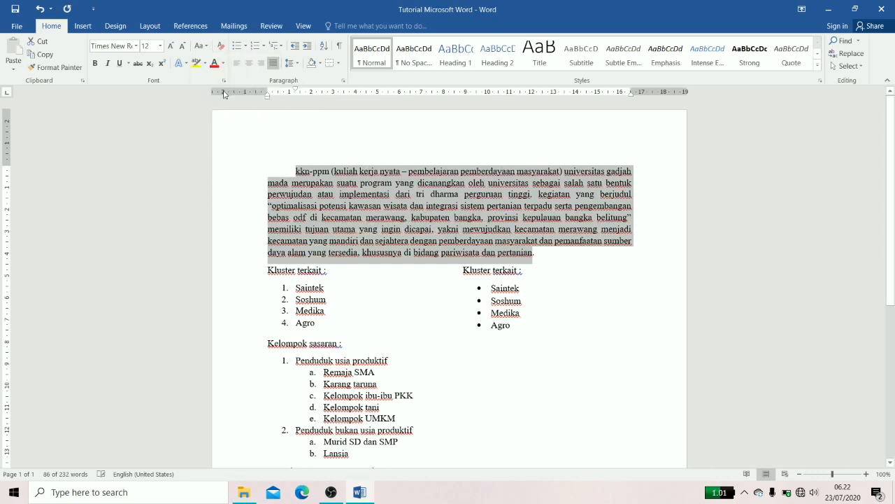
{"action": "left_click", "coordinate": [201, 45]}
{"action": "left_click", "coordinate": [220, 62]}
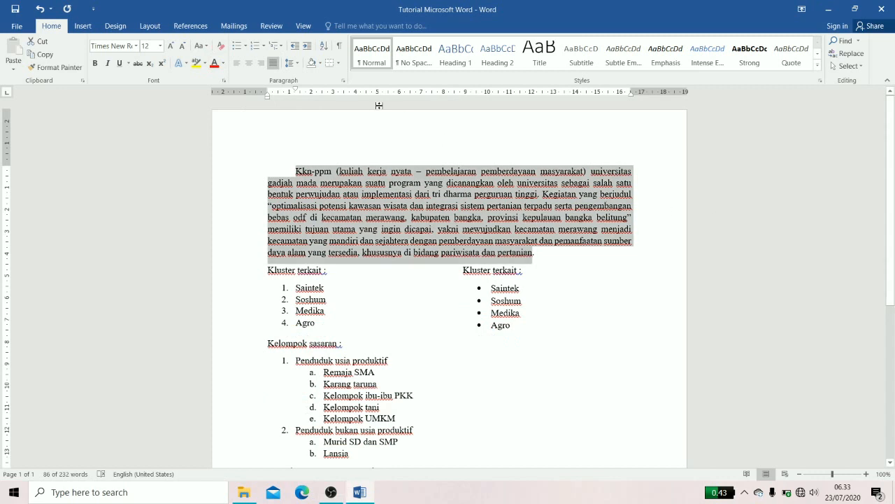
- Try left, centre and right alignment on the opening paragraph and return it to justified
{"action": "left_click", "coordinate": [236, 63]}
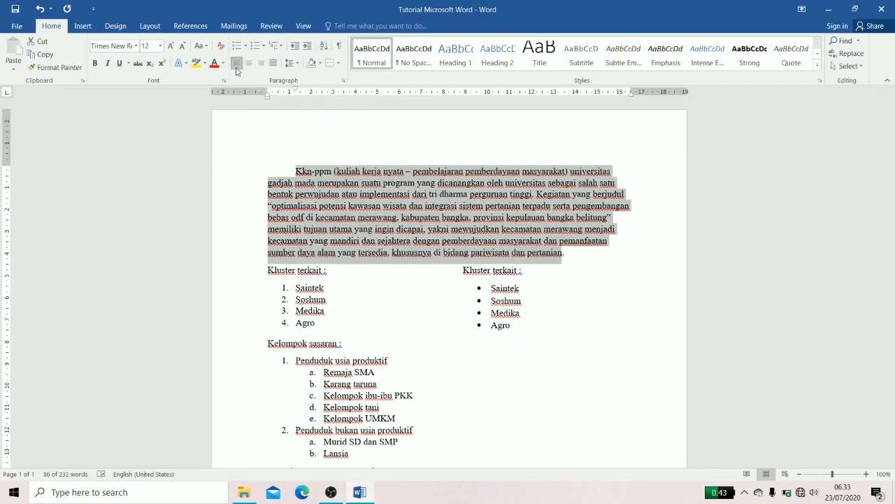
{"action": "left_click", "coordinate": [246, 65]}
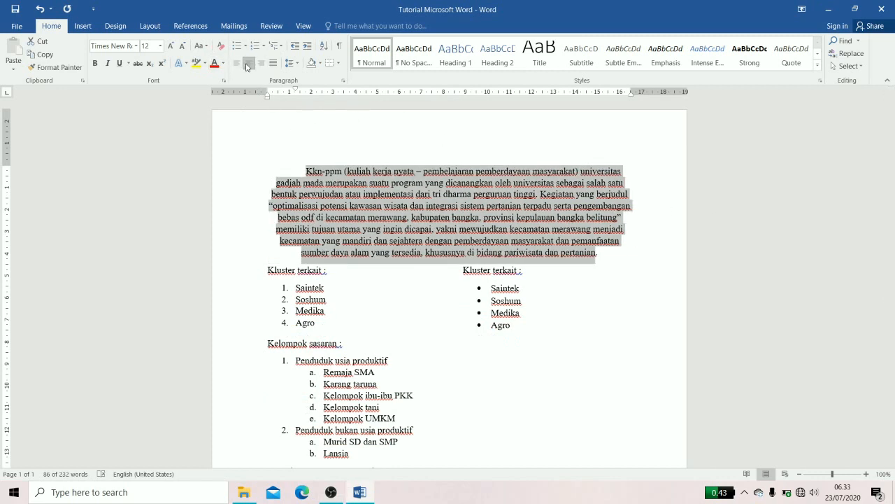
{"action": "left_click", "coordinate": [260, 64]}
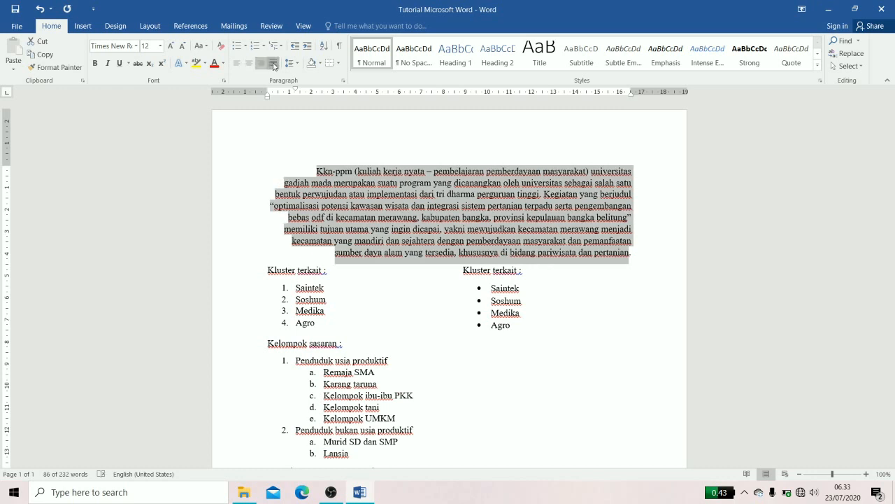
{"action": "left_click", "coordinate": [274, 63]}
{"action": "left_click", "coordinate": [281, 142]}
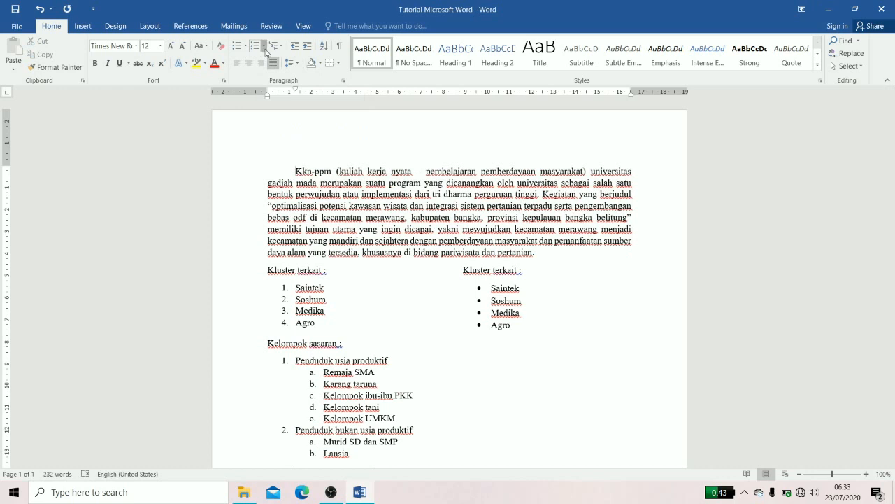
- Look through the numbering, bullet and multilevel list libraries without applying a format
{"action": "left_click", "coordinate": [264, 47]}
{"action": "left_click", "coordinate": [245, 47]}
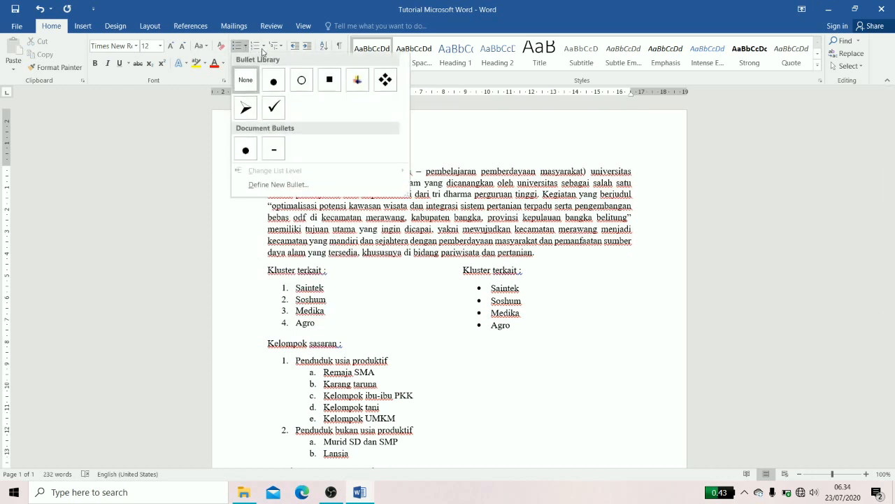
{"action": "left_click", "coordinate": [212, 84]}
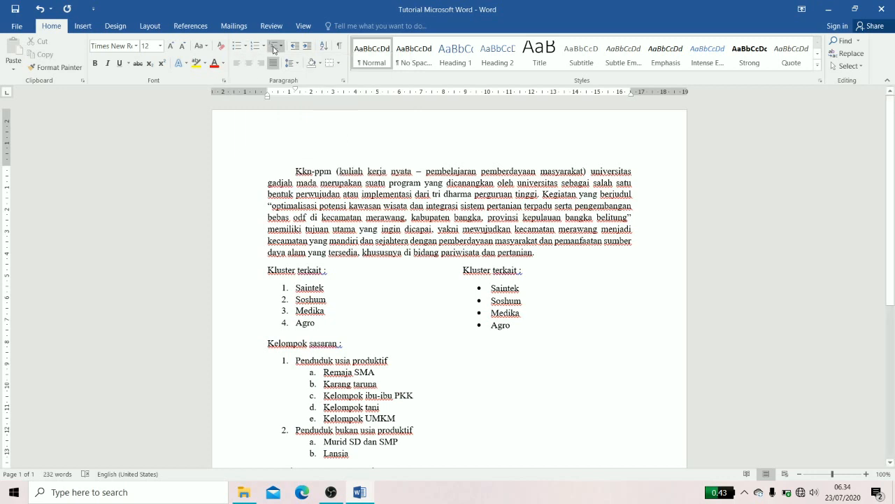
{"action": "left_click", "coordinate": [282, 48]}
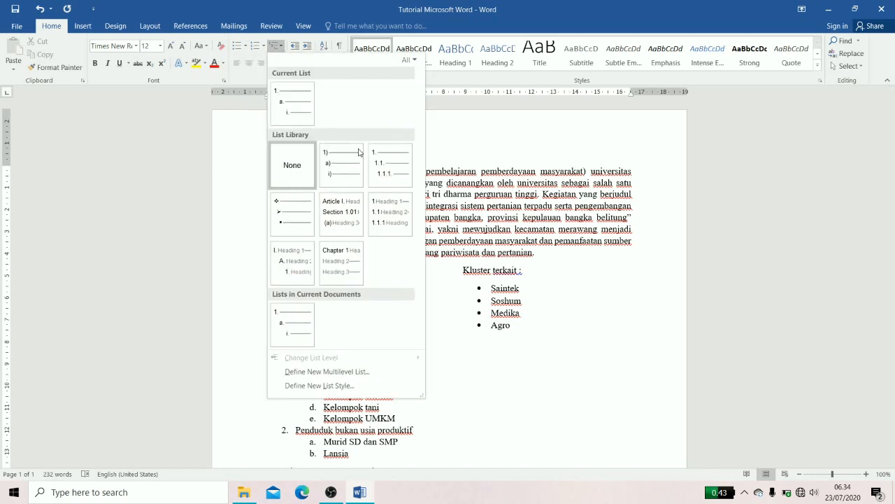
{"action": "left_click", "coordinate": [463, 139]}
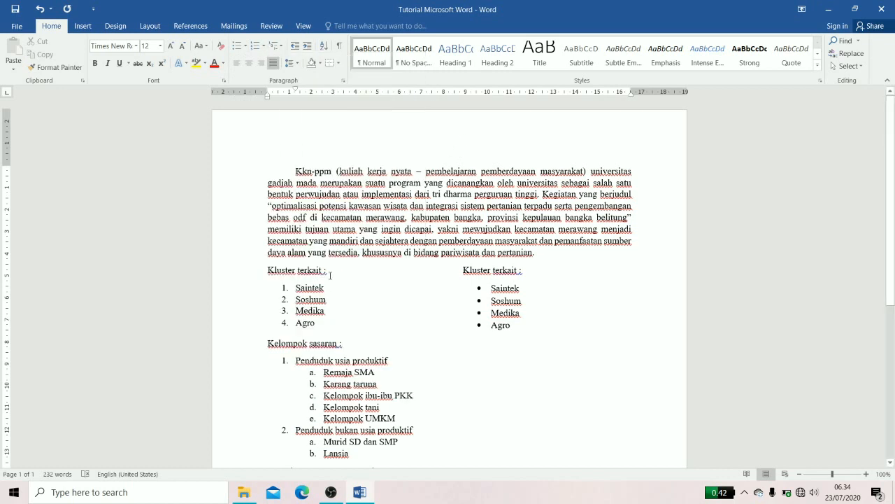
- Examine the numbered and bulleted Kluster terkait lists and the multilevel Kelompok sasaran list
{"action": "scroll", "coordinate": [330, 274], "scroll_direction": "down", "scroll_amount": 2}
{"action": "left_click_drag", "start_coordinate": [267, 214], "coordinate": [316, 269]}
{"action": "left_click_drag", "start_coordinate": [462, 215], "coordinate": [514, 273]}
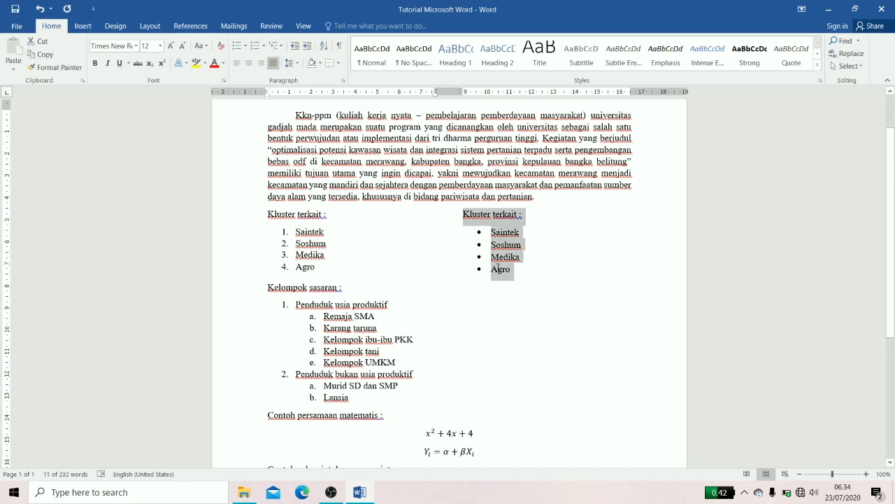
{"action": "left_click_drag", "start_coordinate": [267, 287], "coordinate": [349, 399]}
{"action": "left_click", "coordinate": [392, 233]}
{"action": "scroll", "coordinate": [392, 233], "scroll_direction": "up", "scroll_amount": 3}
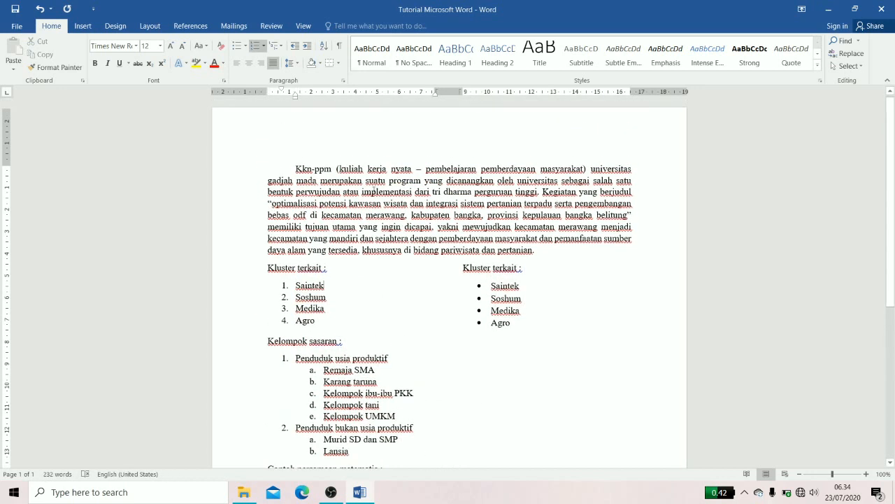
- Look through the line spacing values and border options without applying any of them
{"action": "left_click", "coordinate": [297, 64]}
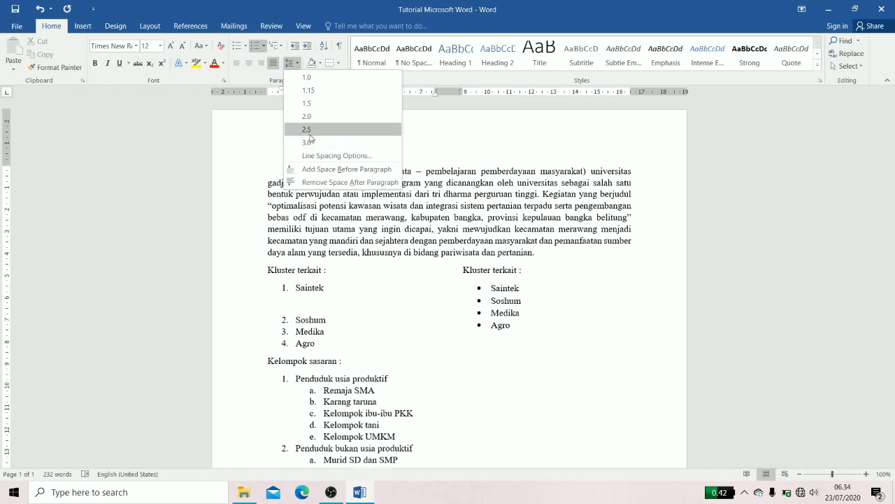
{"action": "left_click", "coordinate": [423, 148]}
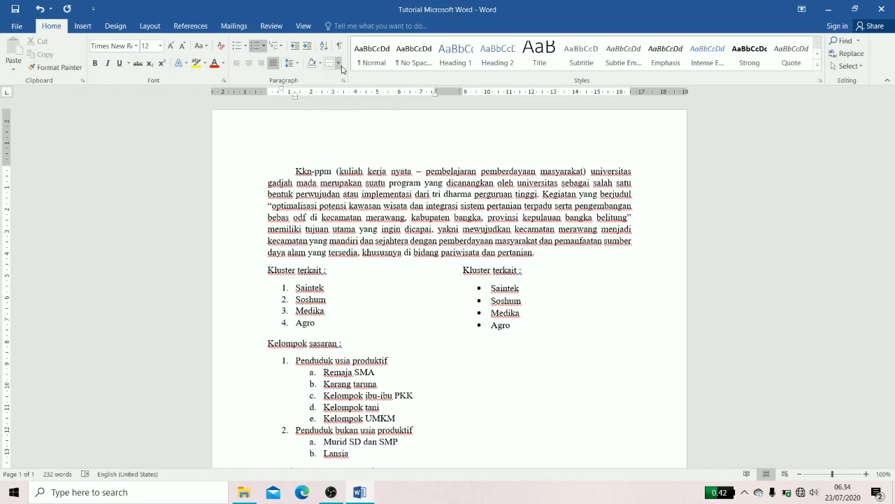
{"action": "left_click", "coordinate": [341, 67]}
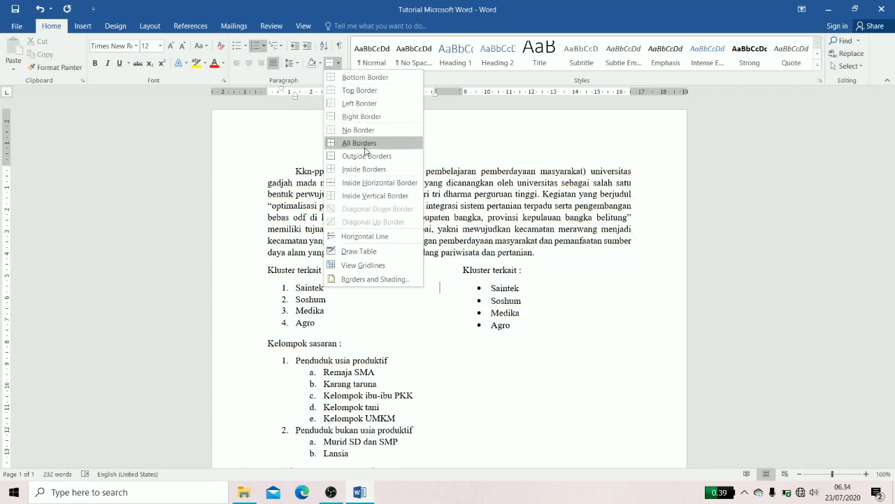
{"action": "left_click", "coordinate": [573, 268]}
{"action": "left_click", "coordinate": [574, 268]}
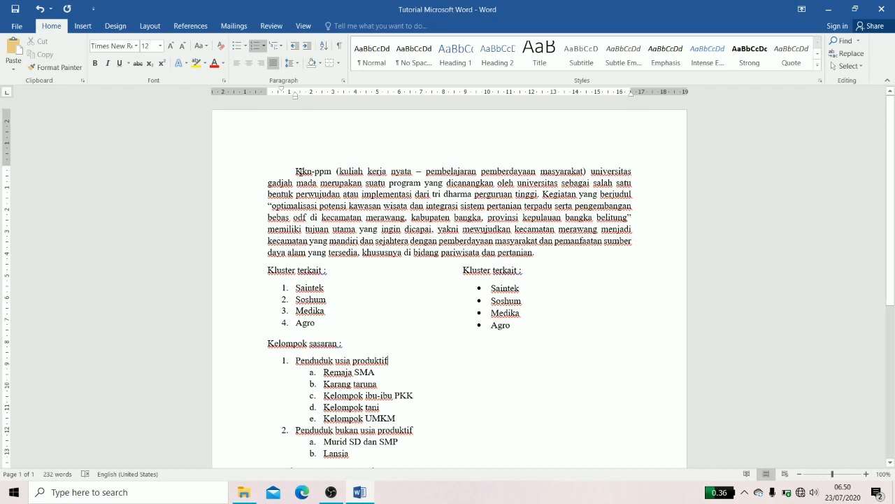
- Copy the first sentence of the opening paragraph and paste it at the end of that paragraph
{"action": "left_click_drag", "start_coordinate": [294, 170], "coordinate": [534, 196]}
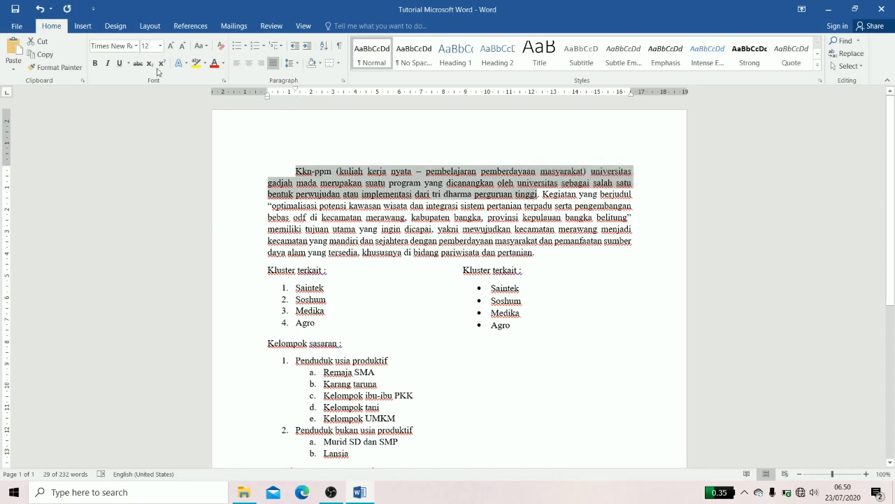
{"action": "left_click", "coordinate": [49, 54]}
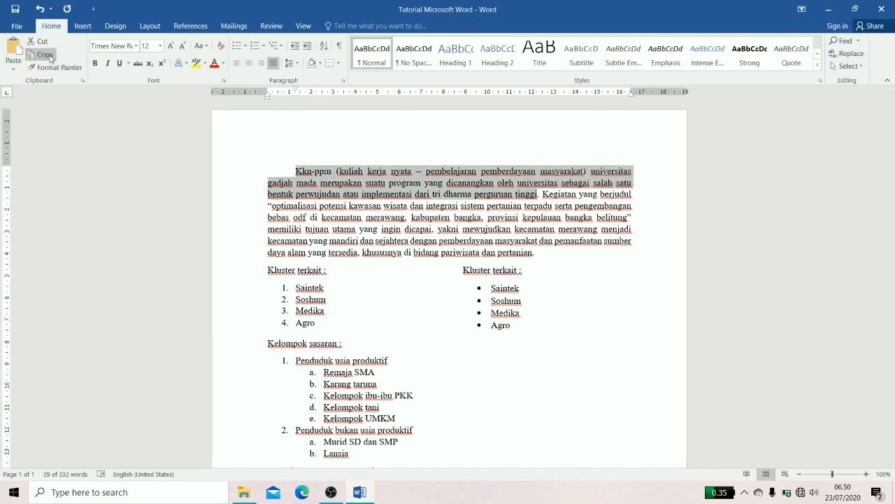
{"action": "left_click", "coordinate": [553, 252]}
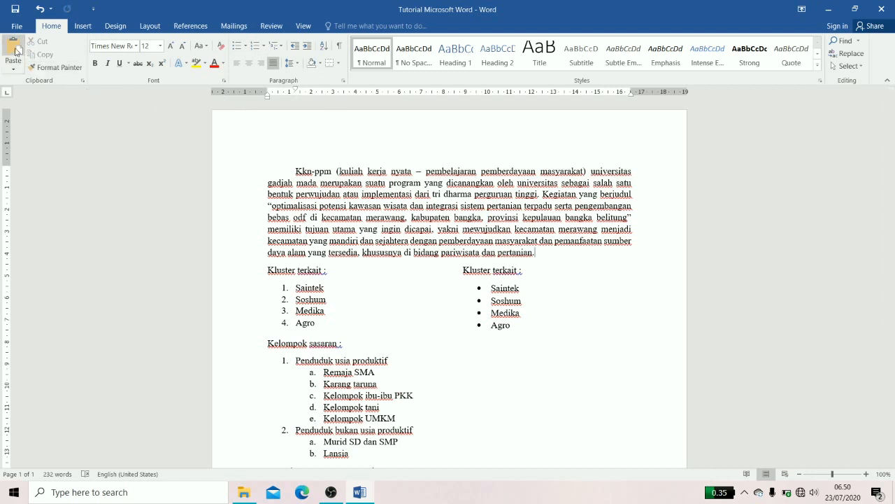
{"action": "left_click", "coordinate": [16, 50]}
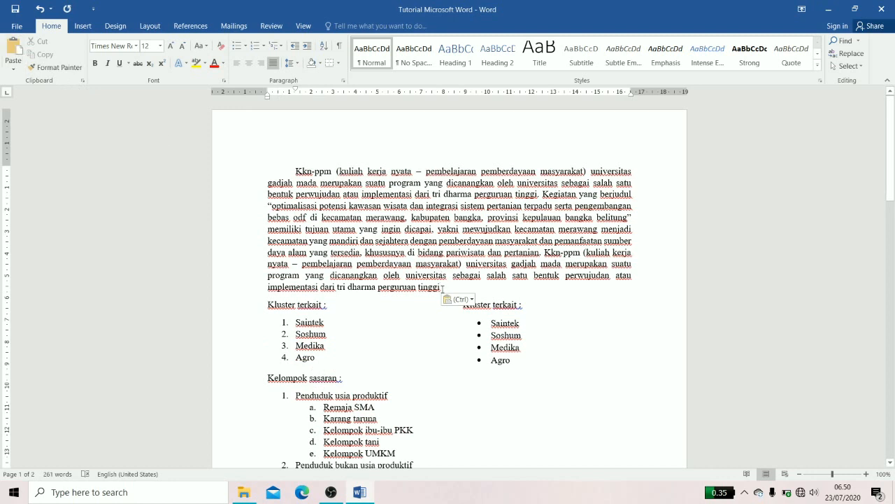
- Cut the duplicated sentence and paste it back in the same place, then undo and redo that paste
{"action": "left_click_drag", "start_coordinate": [442, 289], "coordinate": [548, 253]}
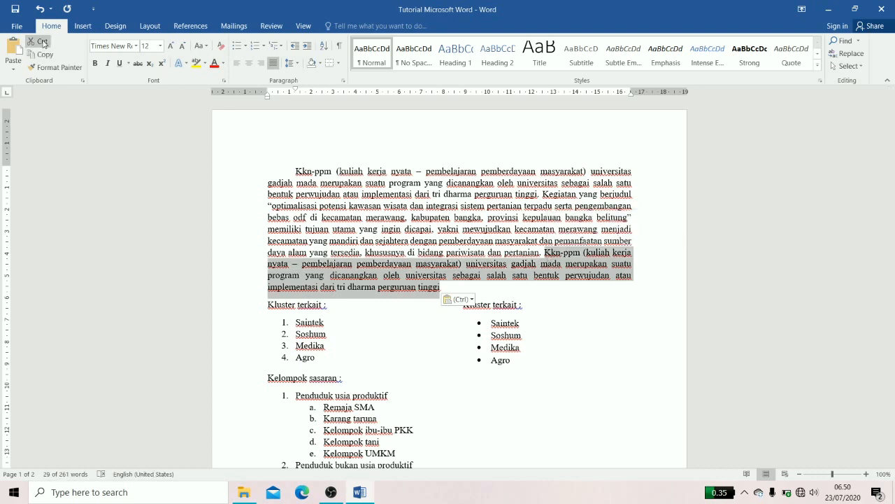
{"action": "left_click", "coordinate": [43, 43]}
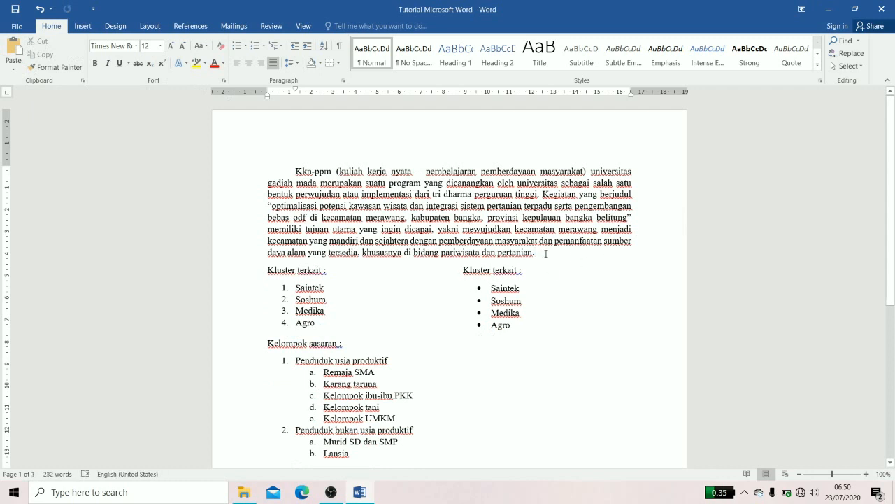
{"action": "left_click", "coordinate": [13, 51]}
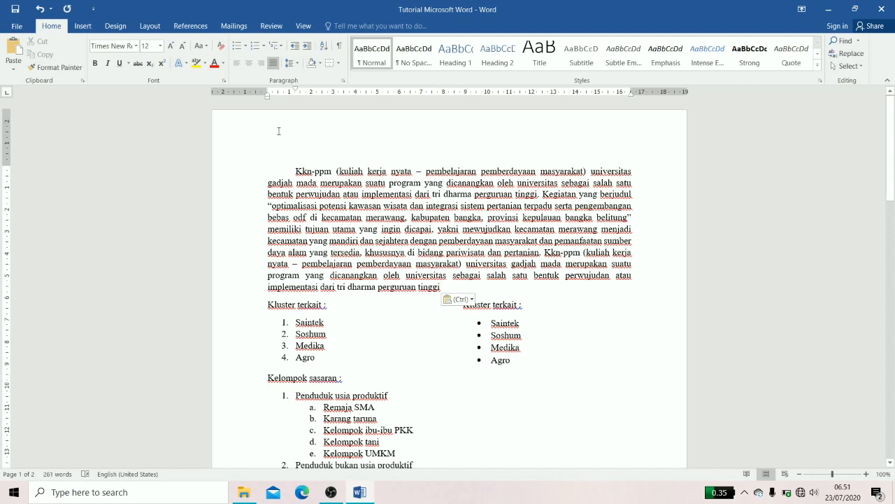
{"action": "left_click", "coordinate": [39, 8]}
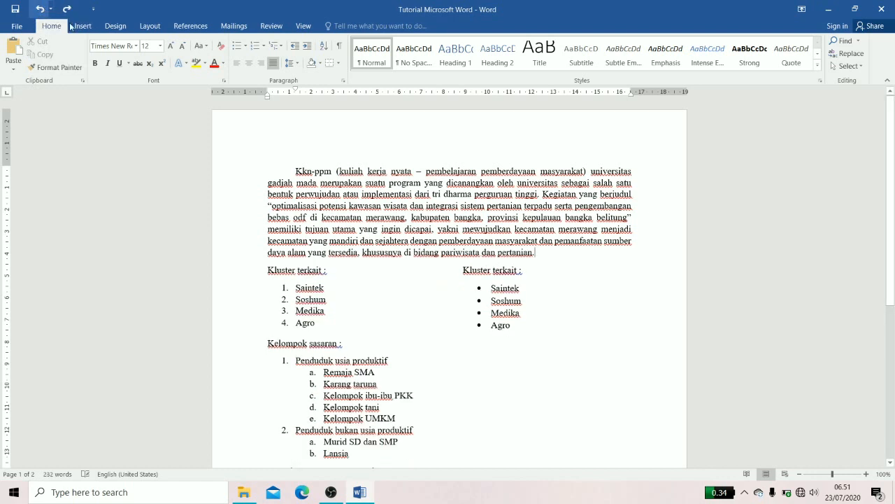
{"action": "left_click", "coordinate": [70, 9]}
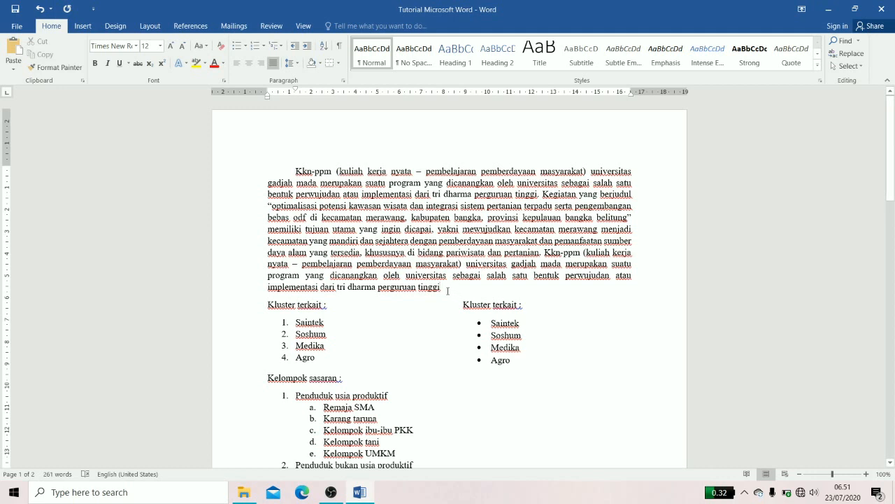
- View the cut, copy and paste commands offered for the duplicated sentence without applying any
{"action": "left_click_drag", "start_coordinate": [443, 288], "coordinate": [545, 253]}
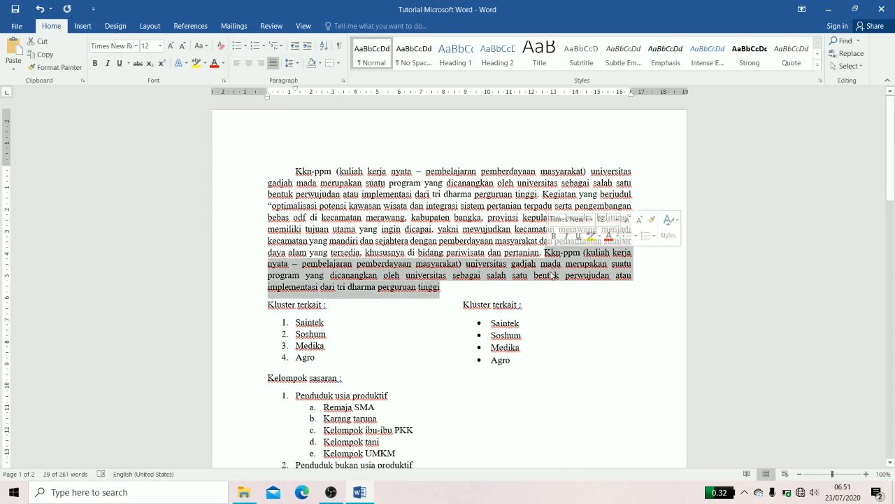
{"action": "right_click", "coordinate": [553, 262]}
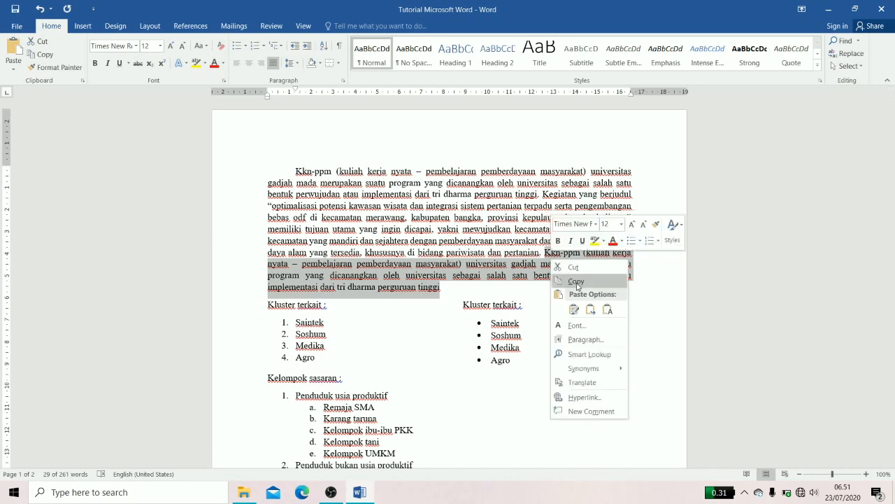
{"action": "left_click", "coordinate": [495, 298]}
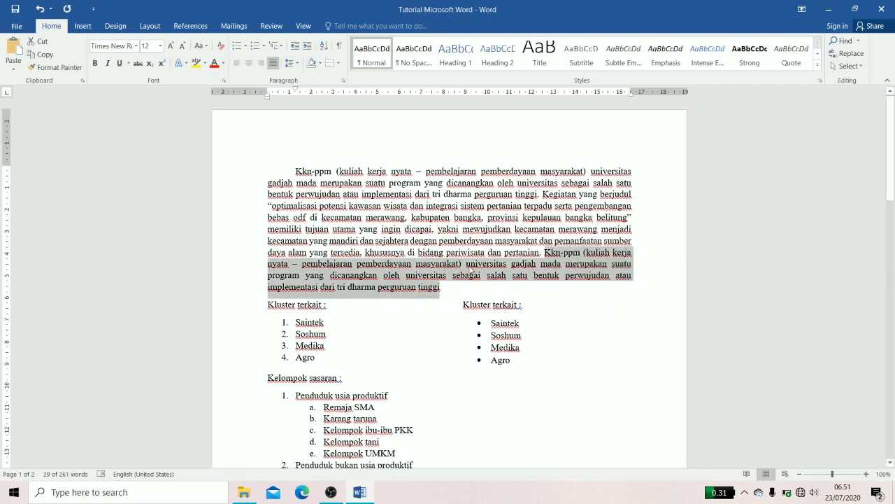
{"action": "left_click", "coordinate": [470, 270]}
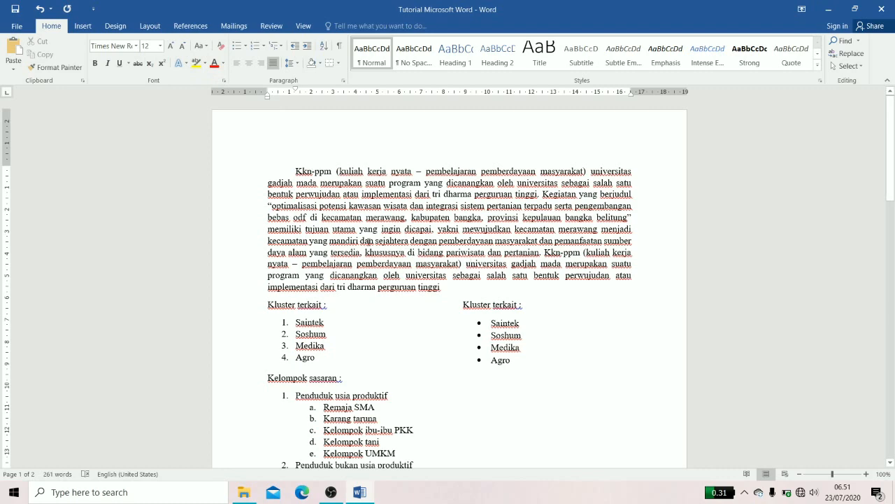
- Examine the Subscript and Superscript example lines below the equations
{"action": "scroll", "coordinate": [369, 240], "scroll_direction": "down", "scroll_amount": 8}
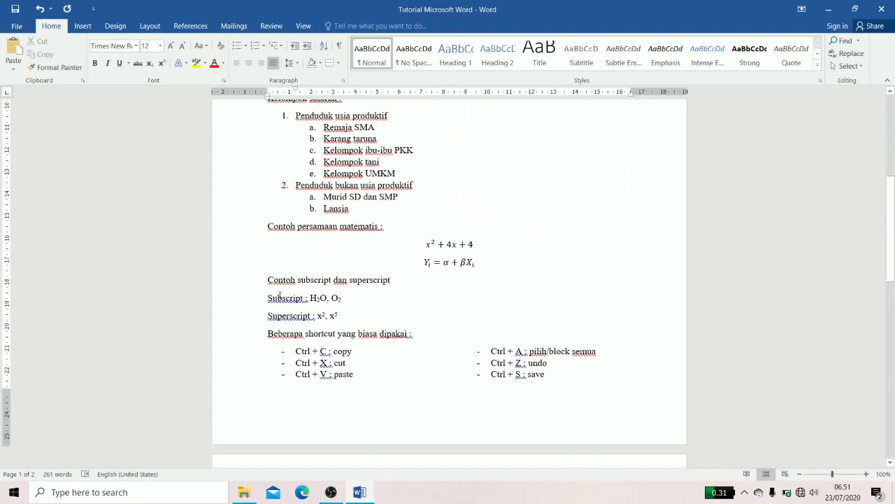
{"action": "left_click_drag", "start_coordinate": [268, 298], "coordinate": [343, 298]}
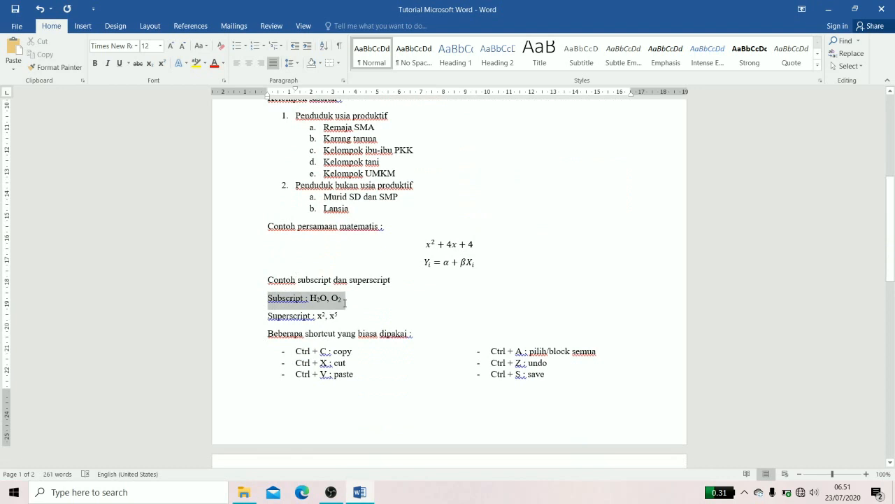
{"action": "left_click_drag", "start_coordinate": [264, 316], "coordinate": [346, 320]}
{"action": "left_click", "coordinate": [355, 458]}
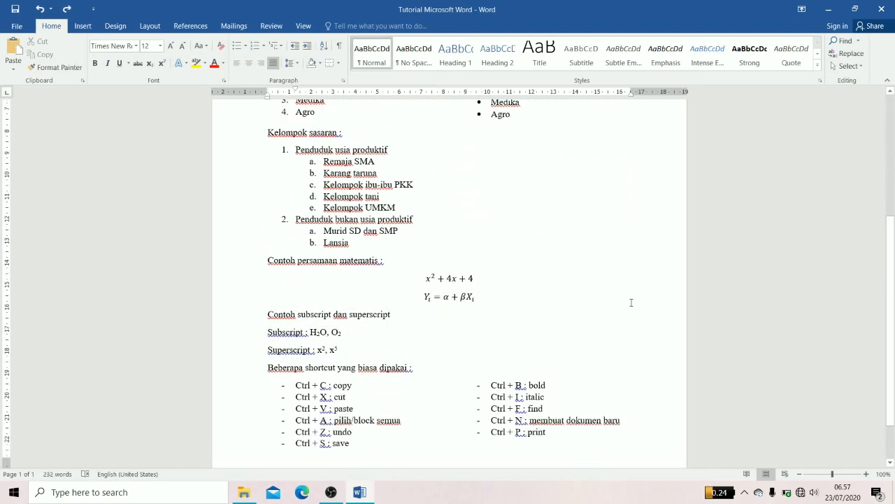
- Look through the table size grid and the Insert Table settings without inserting a table
{"action": "scroll", "coordinate": [631, 302], "scroll_direction": "up", "scroll_amount": 5}
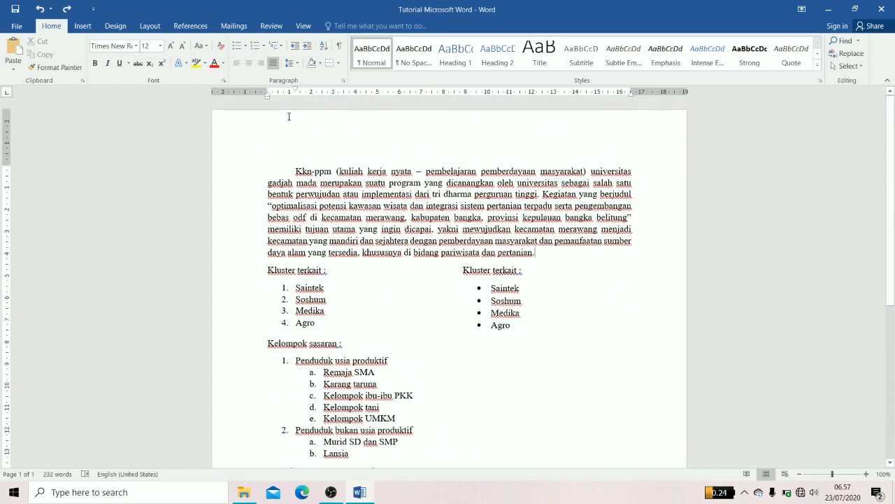
{"action": "left_click", "coordinate": [82, 26]}
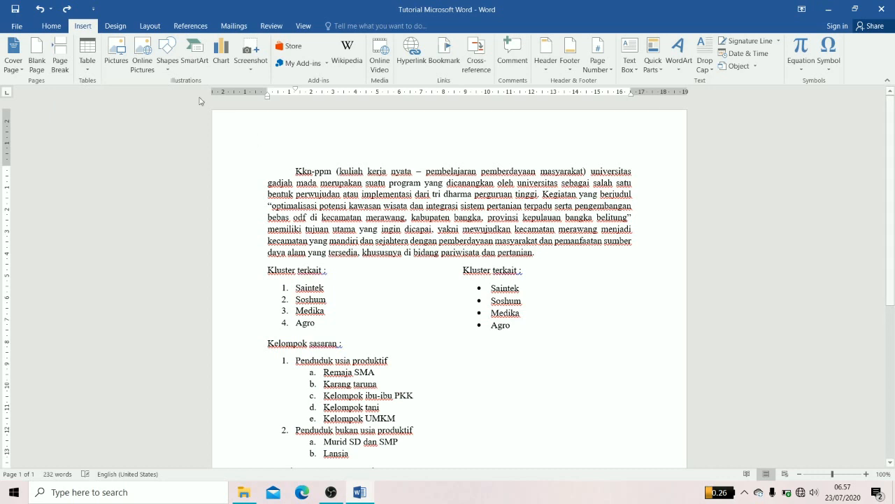
{"action": "left_click", "coordinate": [87, 63]}
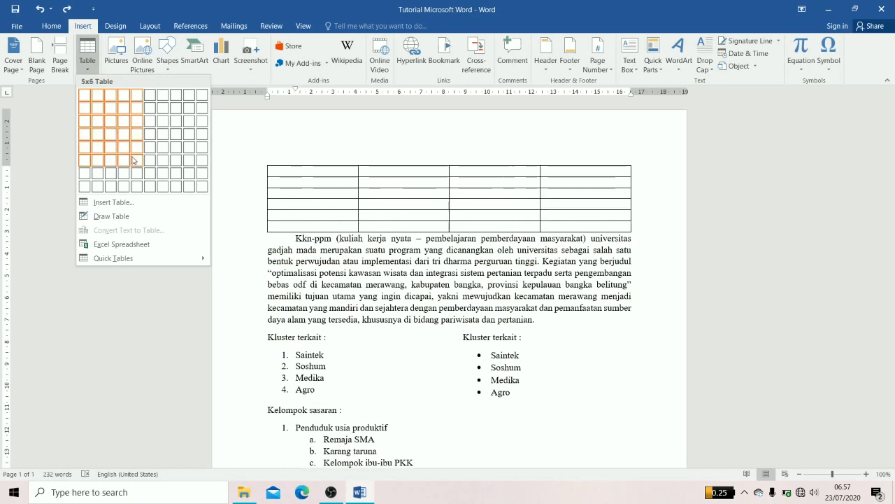
{"action": "left_click", "coordinate": [127, 206]}
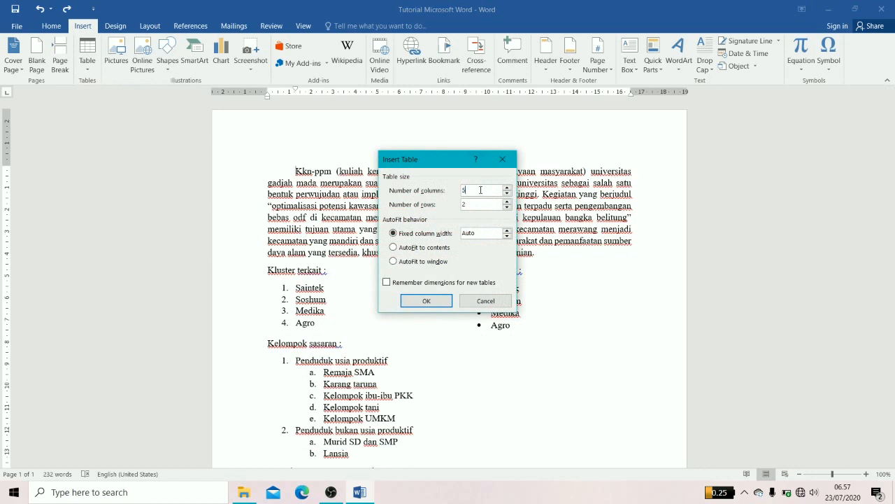
{"action": "left_click", "coordinate": [486, 301]}
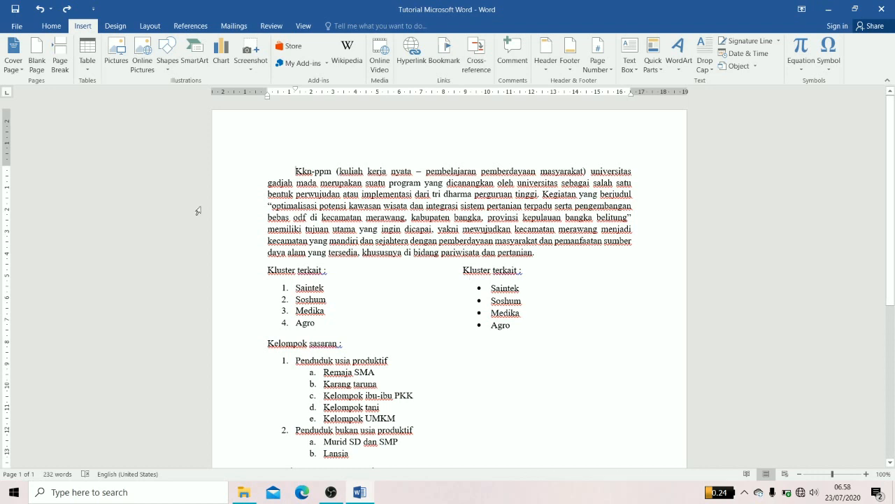
- Insert the saintek picture from the Materi word folder before the opening paragraph and preview the picture styles without applying one
{"action": "left_click", "coordinate": [116, 52]}
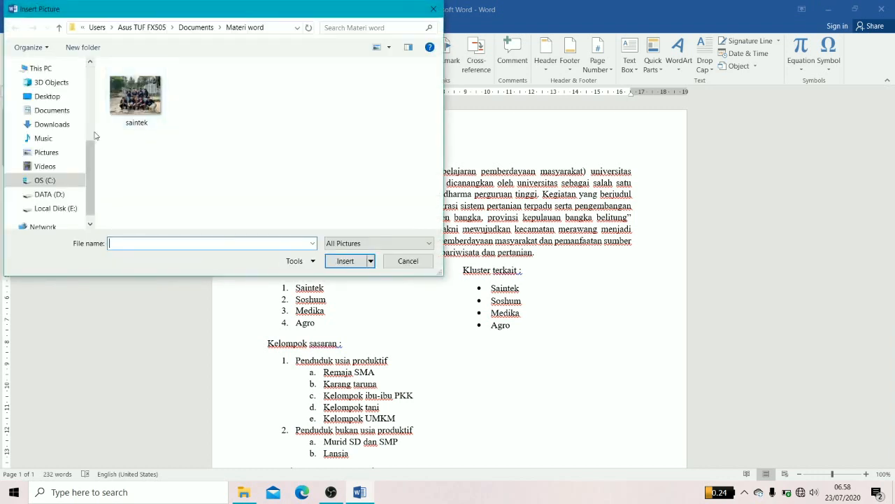
{"action": "left_click", "coordinate": [142, 91]}
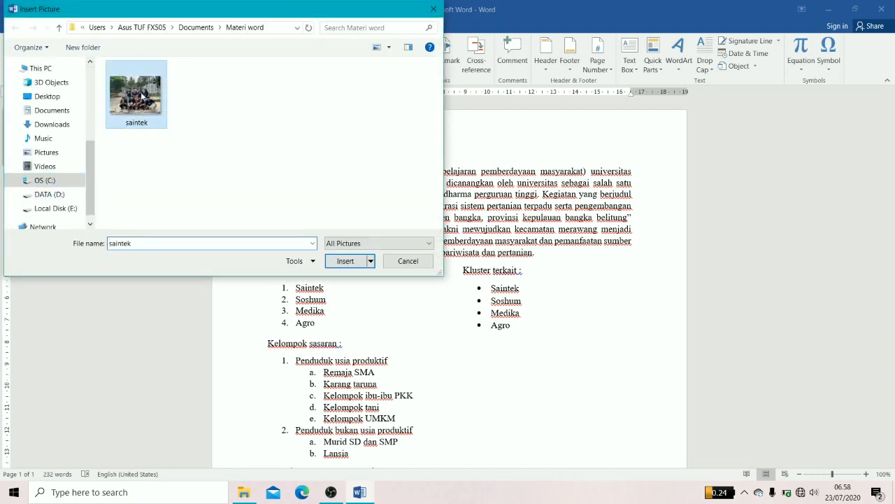
{"action": "left_click", "coordinate": [355, 262]}
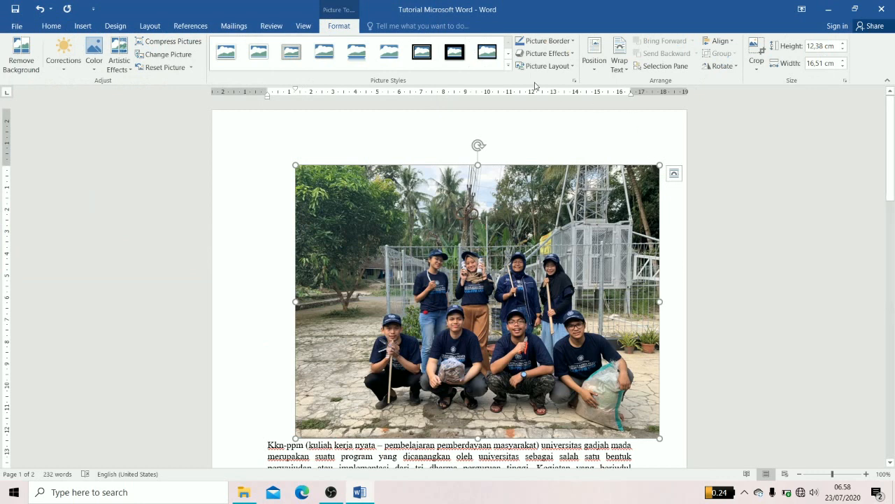
{"action": "left_click", "coordinate": [508, 64]}
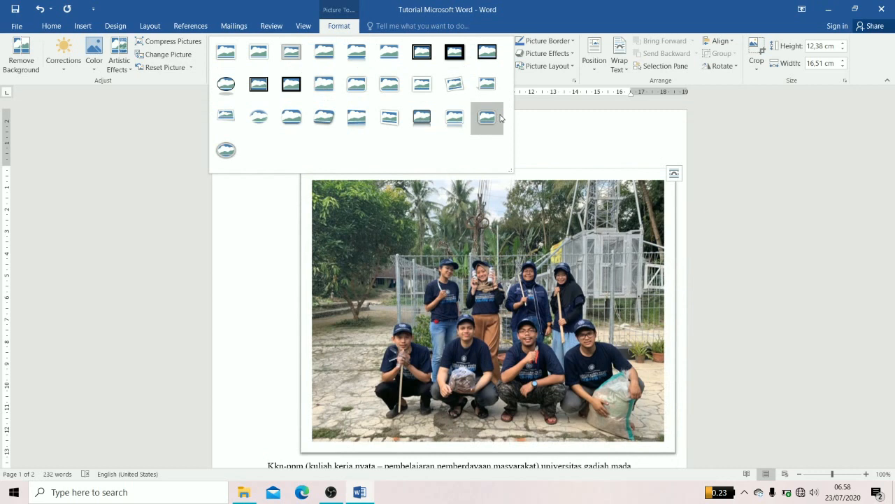
{"action": "left_click", "coordinate": [553, 114]}
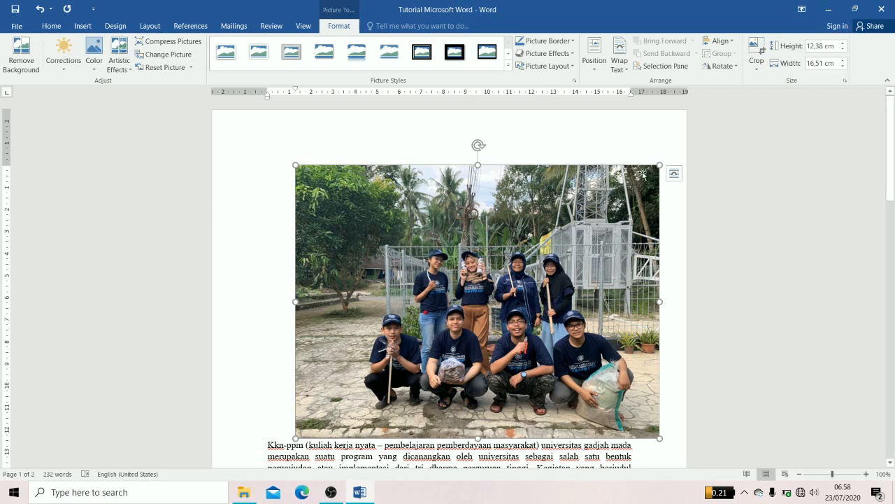
- Crop the group photo to about 8.59 cm high and 13.1 cm wide, and scale it down to about 3.75 × 5.71 cm
{"action": "left_click", "coordinate": [756, 50]}
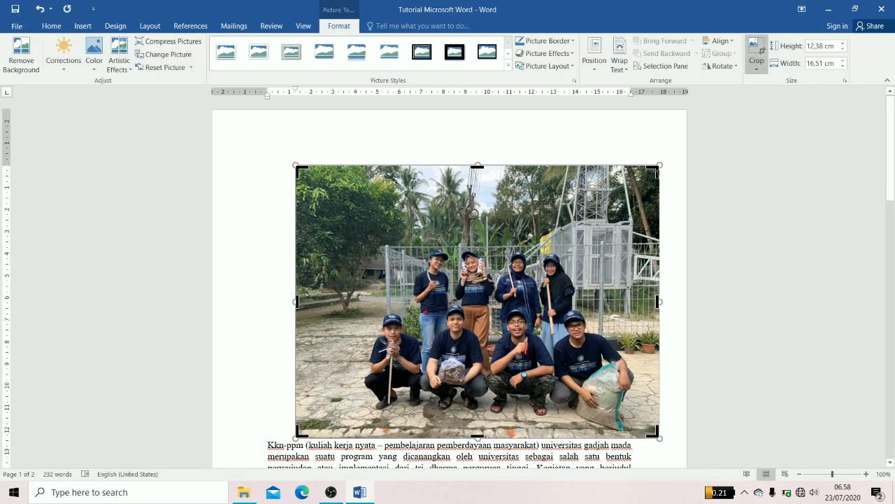
{"action": "left_click_drag", "start_coordinate": [656, 171], "coordinate": [635, 240]}
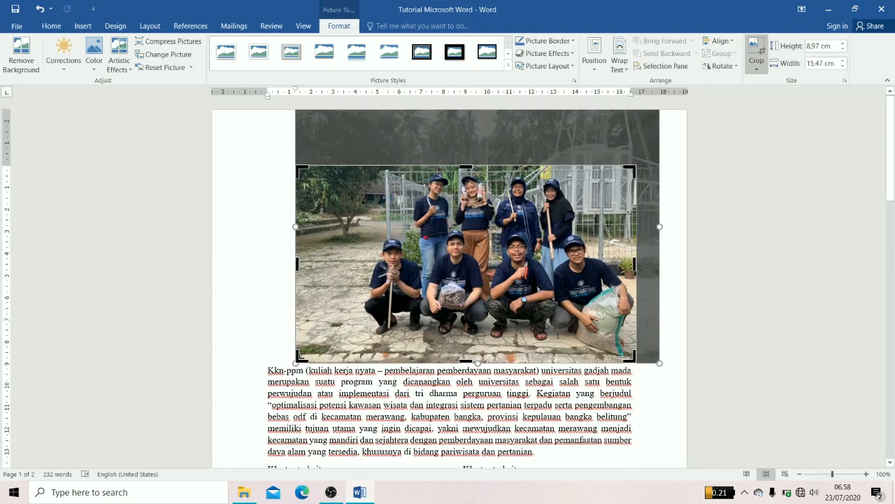
{"action": "left_click_drag", "start_coordinate": [302, 356], "coordinate": [348, 355]}
{"action": "left_click", "coordinate": [760, 52]}
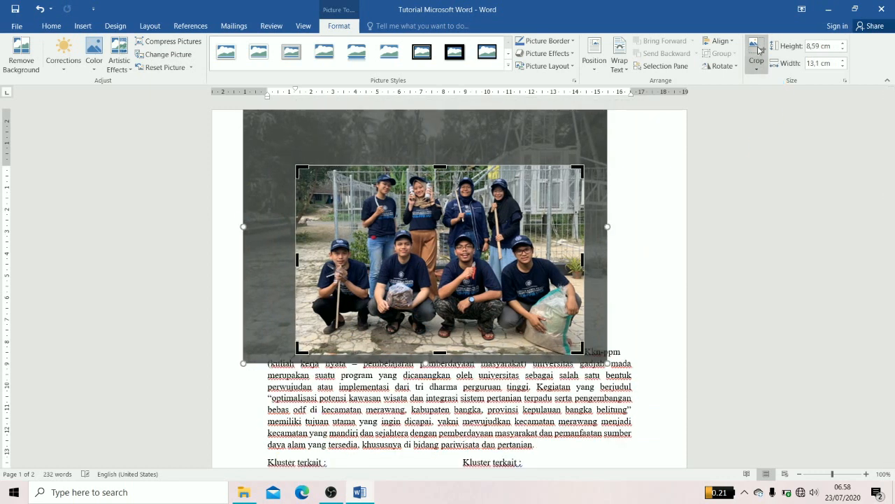
{"action": "left_click", "coordinate": [760, 51]}
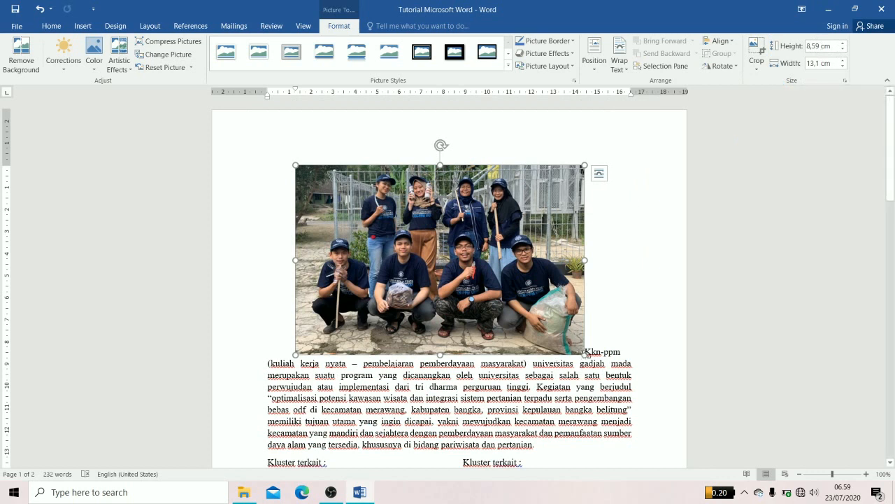
{"action": "left_click_drag", "start_coordinate": [585, 354], "coordinate": [422, 248]}
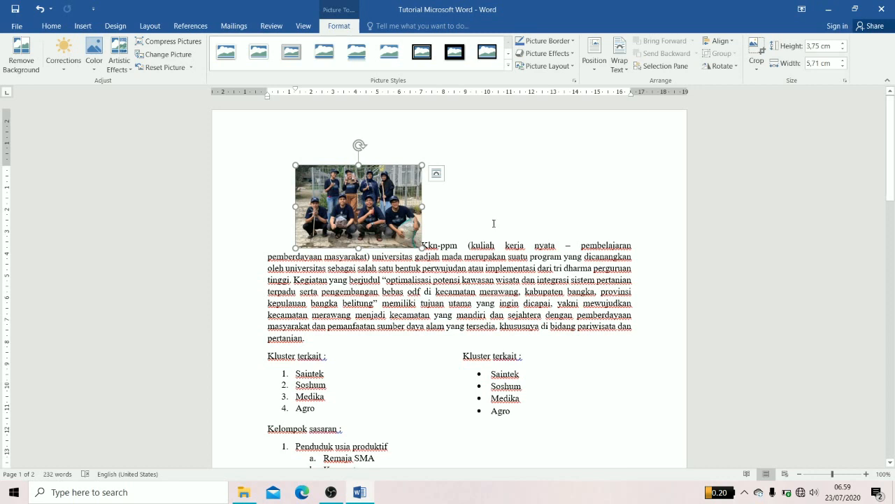
- Set the group photo's text wrapping to Tight so the opening paragraph flows beside it
{"action": "left_click", "coordinate": [595, 62]}
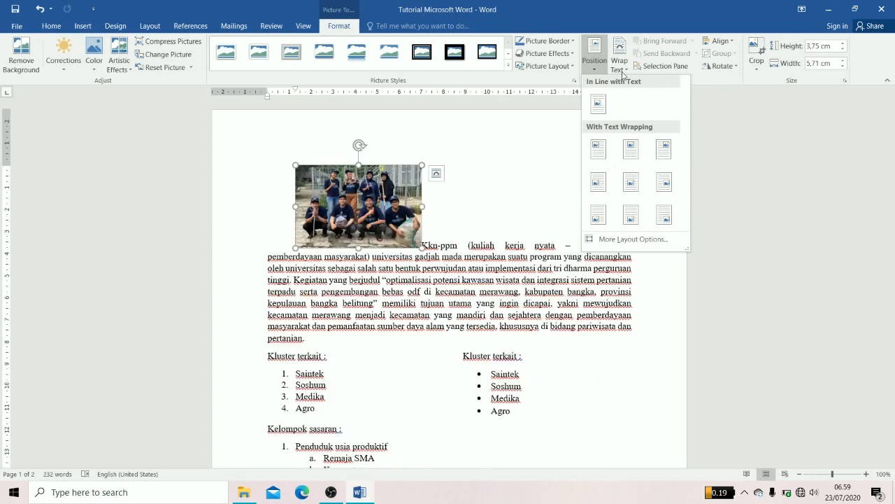
{"action": "left_click", "coordinate": [598, 103]}
{"action": "left_click", "coordinate": [619, 56]}
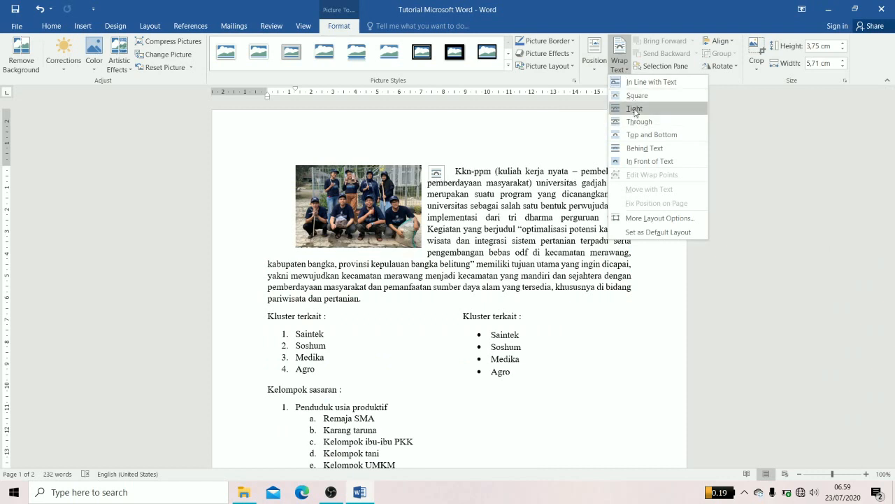
{"action": "left_click", "coordinate": [635, 109]}
{"action": "left_click", "coordinate": [575, 338]}
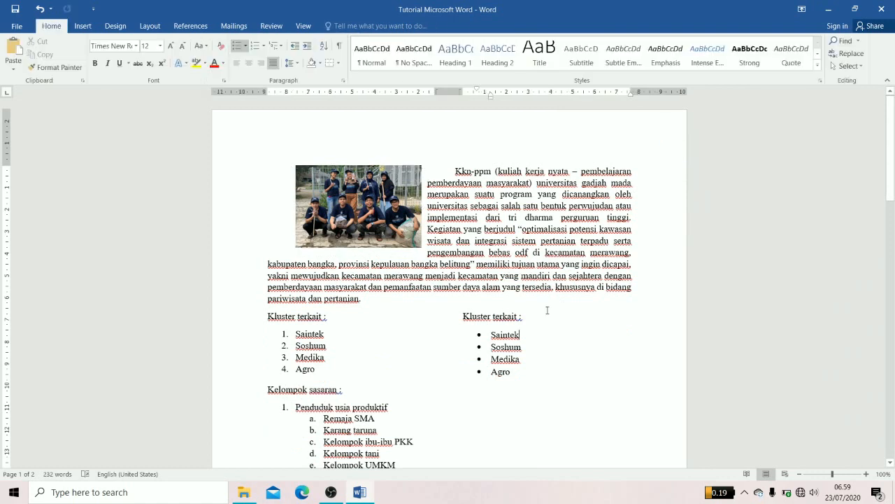
- Try removing the opening paragraph's first-line indent, and undo the removal
{"action": "left_click", "coordinate": [454, 166]}
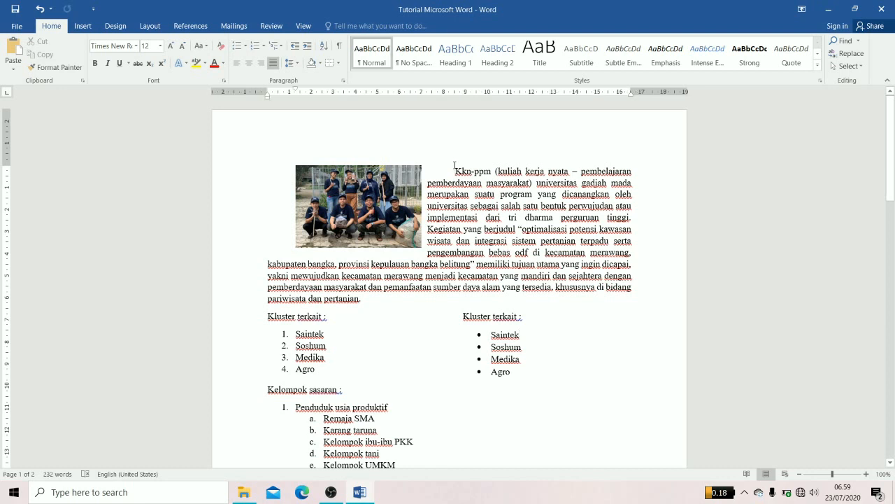
{"action": "key", "text": "BackSpace"}
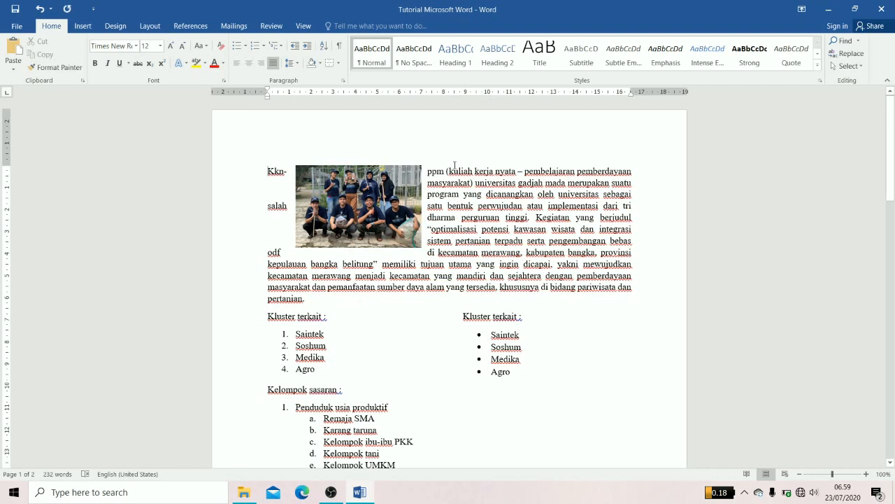
{"action": "key", "text": "ctrl+z"}
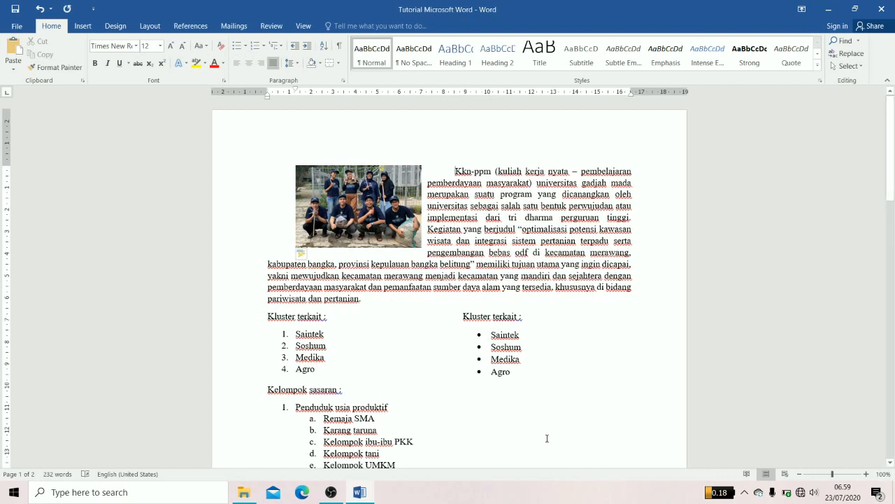
- Select the word "serta" in the opening paragraph and look through the SmartArt graphics without inserting one
{"action": "double_click", "coordinate": [622, 241]}
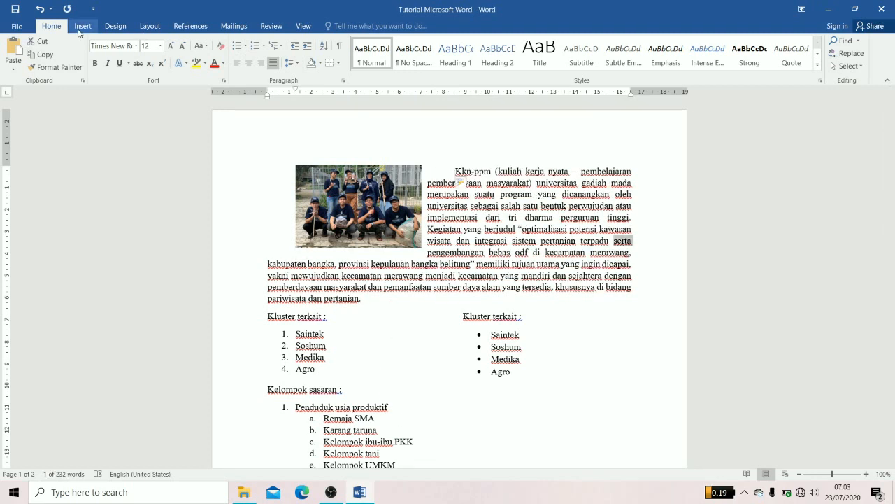
{"action": "left_click", "coordinate": [83, 26]}
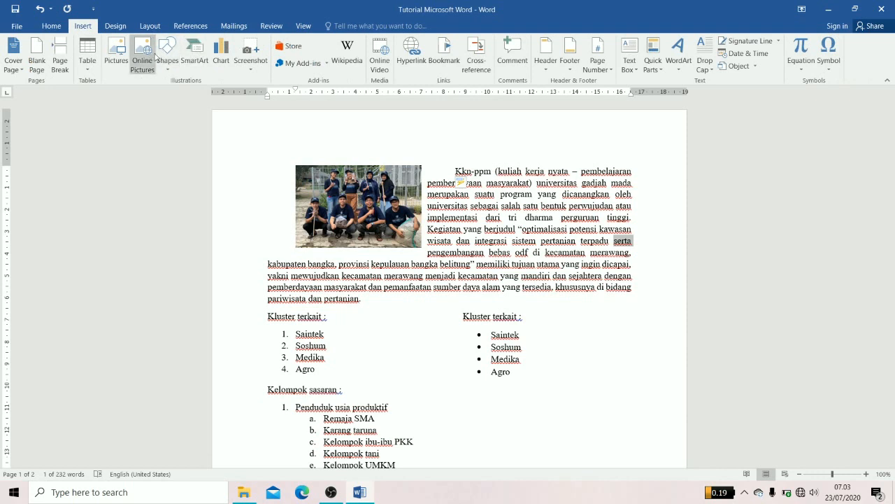
{"action": "left_click", "coordinate": [167, 56]}
{"action": "left_click", "coordinate": [199, 62]}
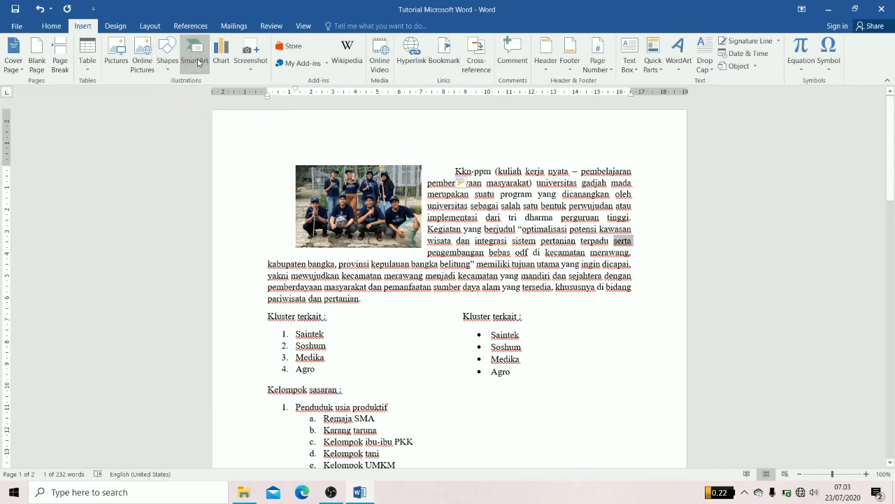
{"action": "left_click", "coordinate": [199, 63]}
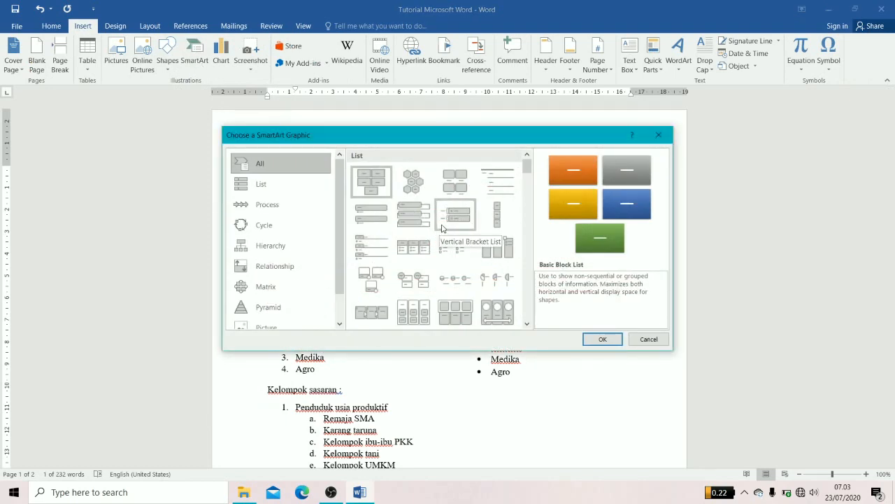
{"action": "left_click", "coordinate": [658, 134]}
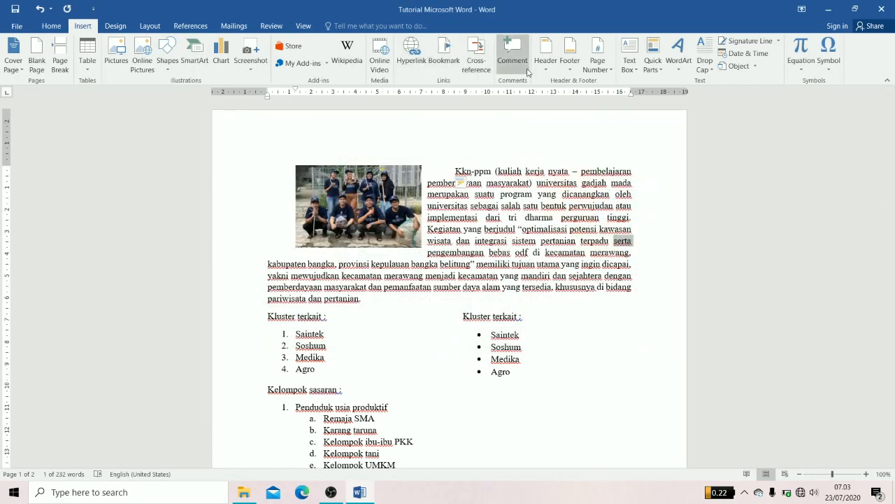
- Look through the built-in header, footer and top-of-page number designs without inserting any
{"action": "left_click", "coordinate": [552, 70]}
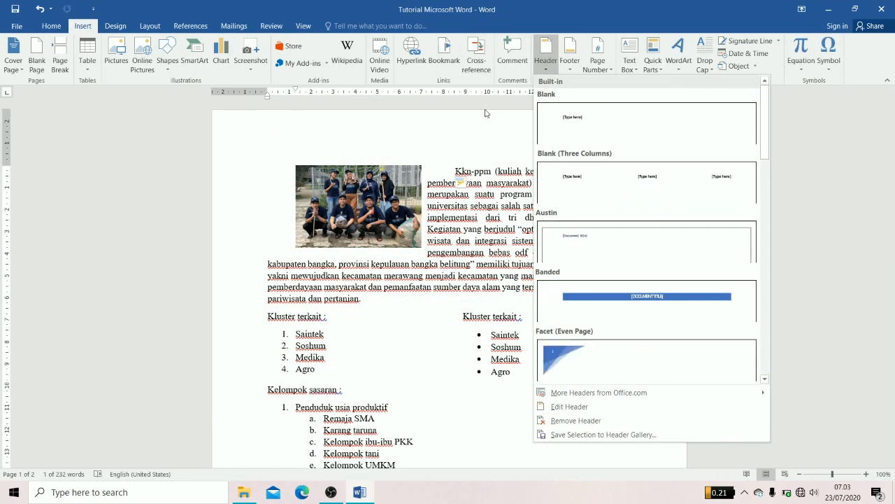
{"action": "left_click", "coordinate": [550, 72]}
{"action": "left_click", "coordinate": [547, 73]}
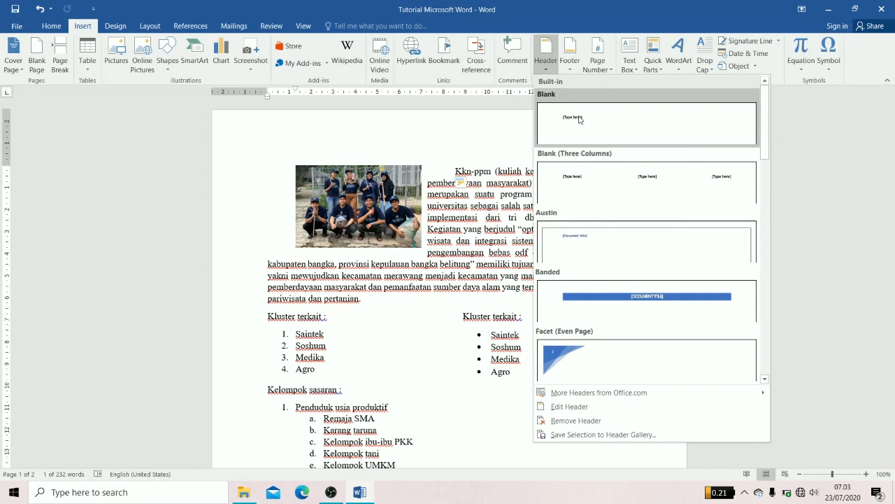
{"action": "left_click", "coordinate": [571, 74]}
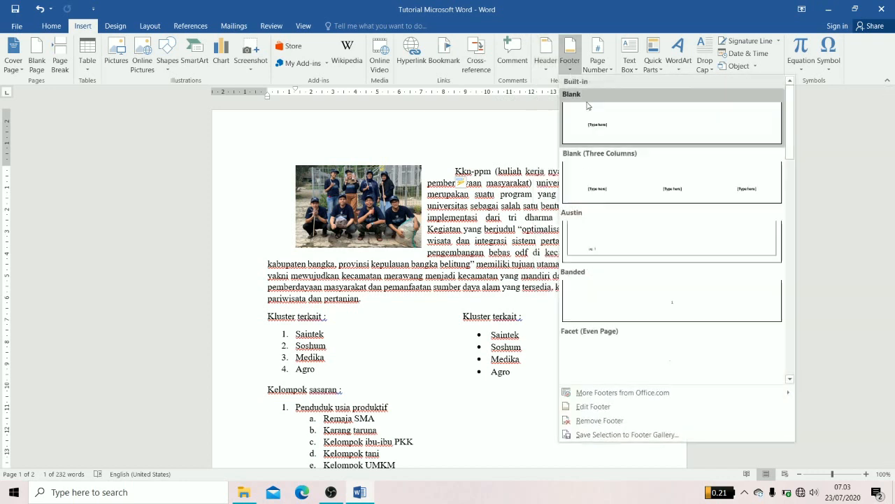
{"action": "left_click", "coordinate": [611, 70]}
{"action": "mouse_move", "coordinate": [622, 83]}
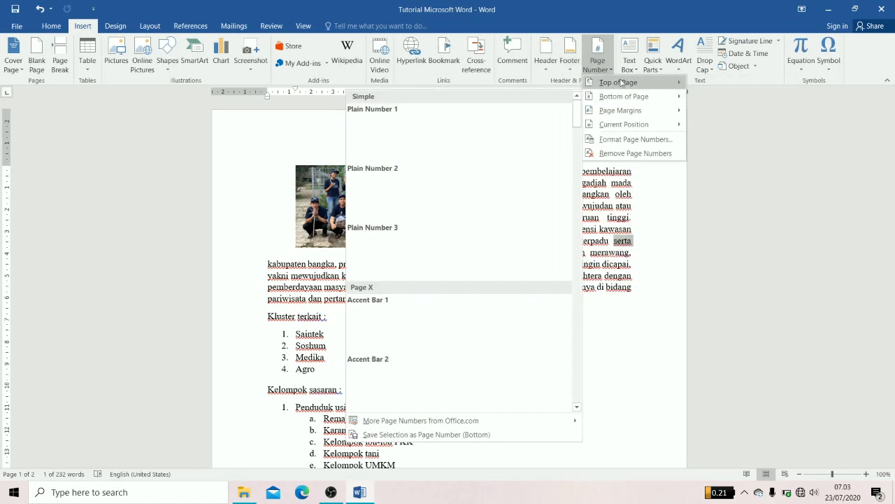
{"action": "left_click", "coordinate": [714, 124]}
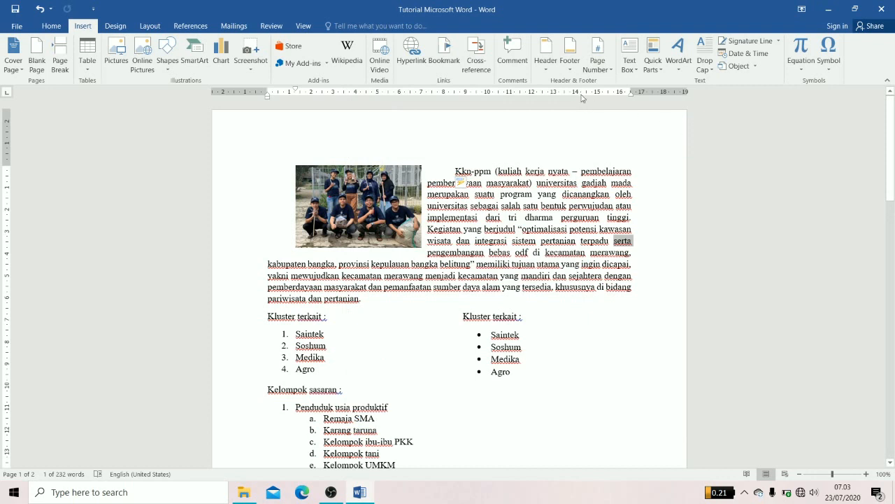
- Put the selected word "serta" into a text box with Draw Text Box, and deselect the box
{"action": "left_click", "coordinate": [638, 69]}
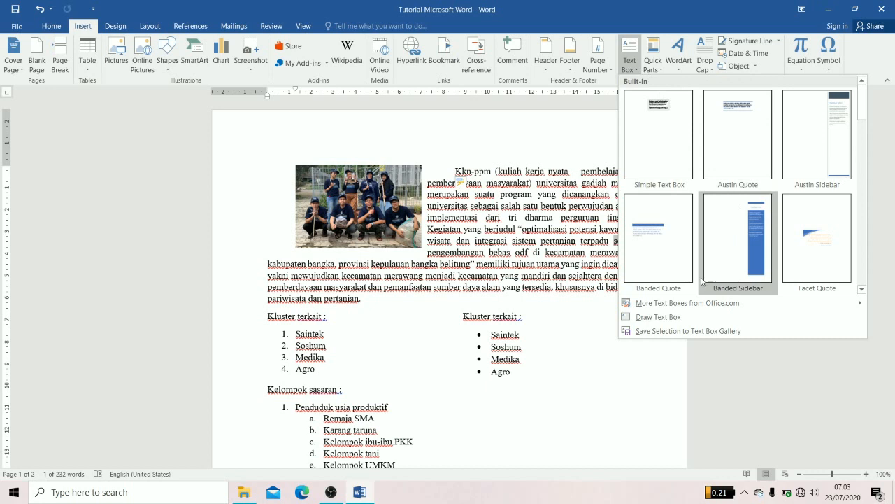
{"action": "left_click", "coordinate": [678, 320]}
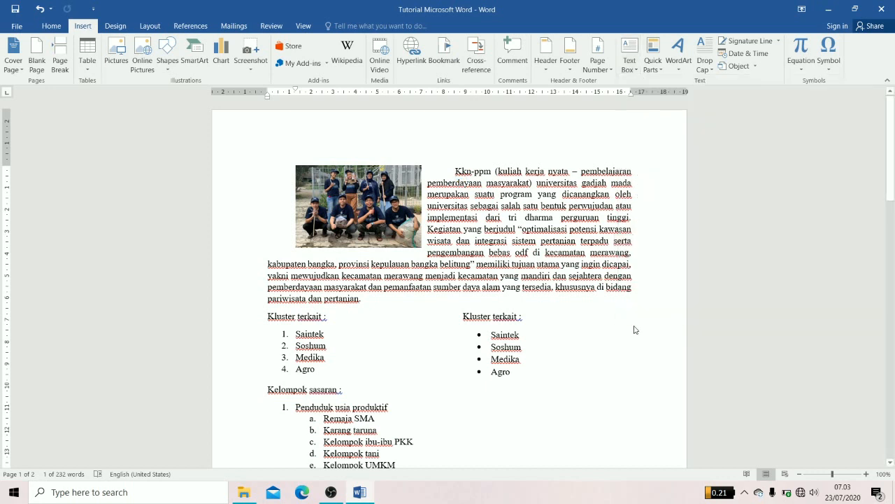
{"action": "left_click", "coordinate": [562, 306]}
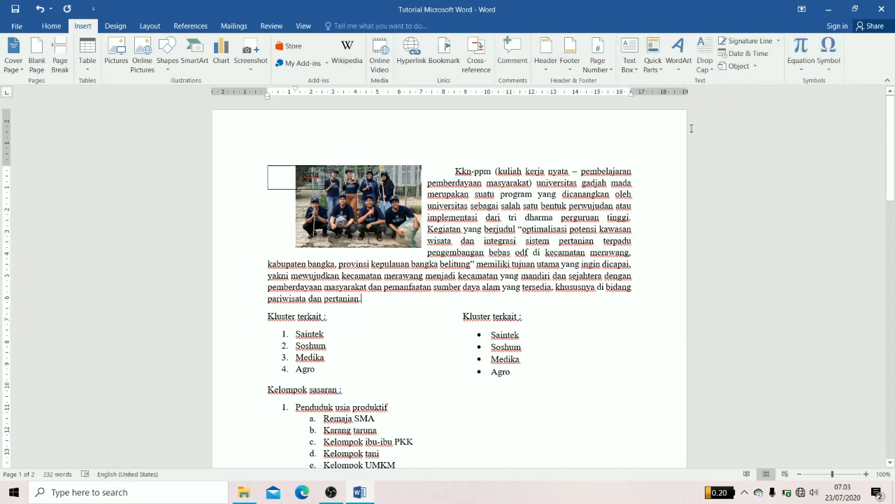
- Draw an empty text box about 2.07 cm high and 2.56 cm wide beside the bulleted Kluster terkait list
{"action": "left_click", "coordinate": [633, 70]}
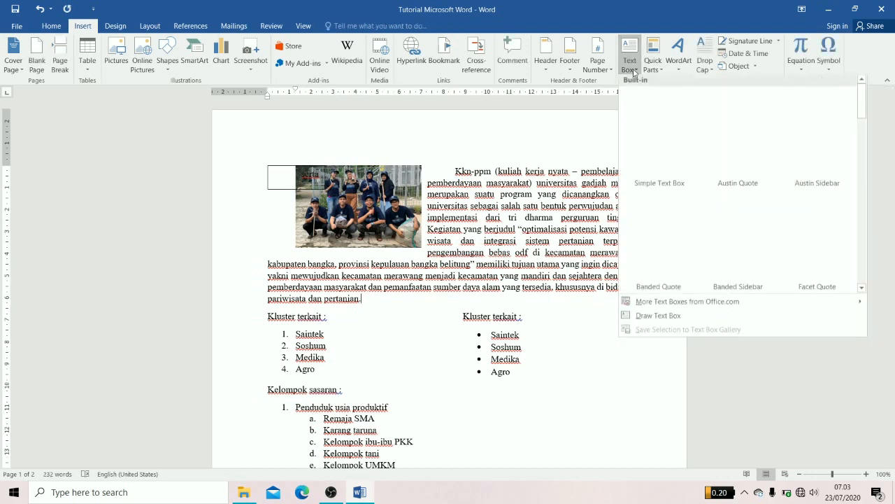
{"action": "left_click", "coordinate": [658, 316]}
{"action": "left_click_drag", "start_coordinate": [599, 299], "coordinate": [656, 346]}
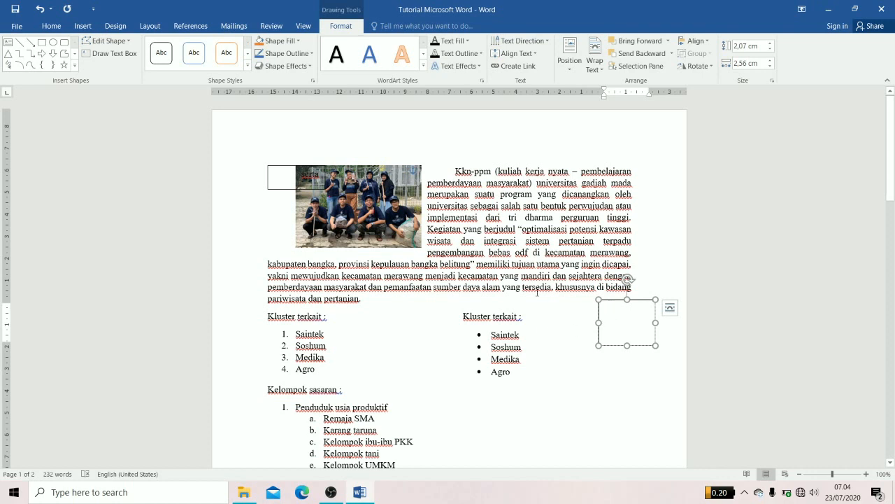
- Look through the shape fill, outline, effect presets and WordArt styles for the empty text box without changing it
{"action": "left_click", "coordinate": [297, 41]}
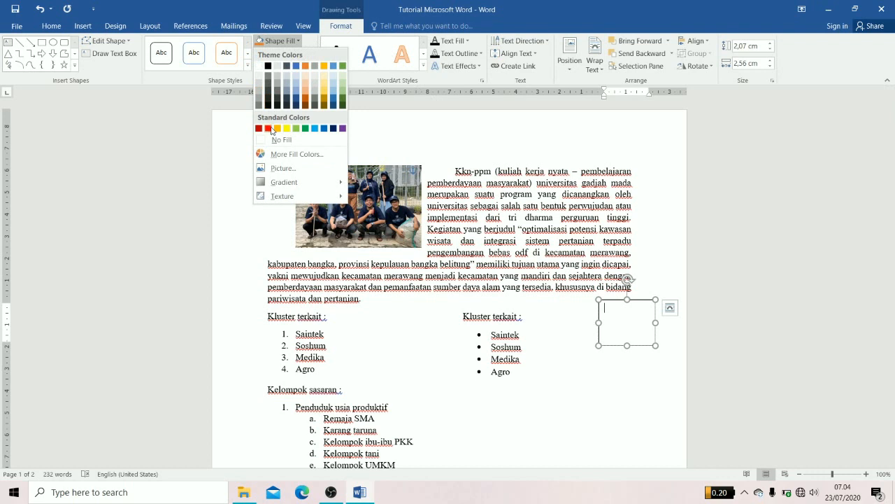
{"action": "left_click", "coordinate": [317, 40]}
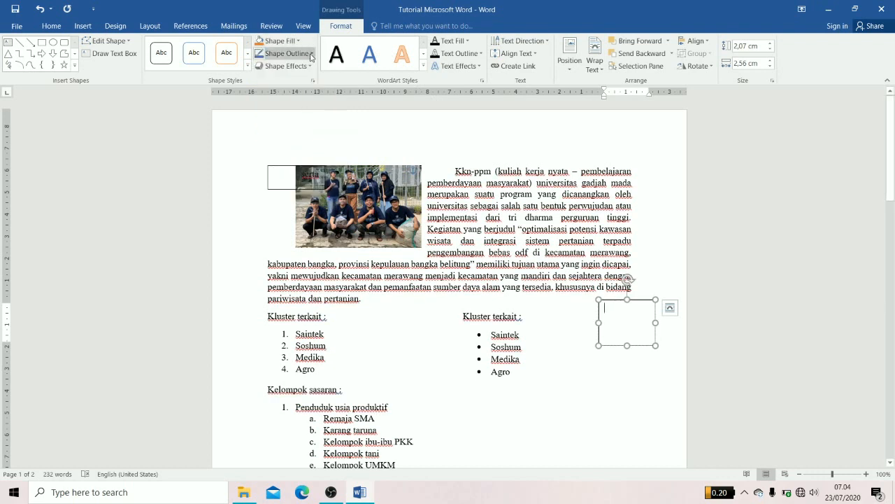
{"action": "left_click", "coordinate": [311, 56]}
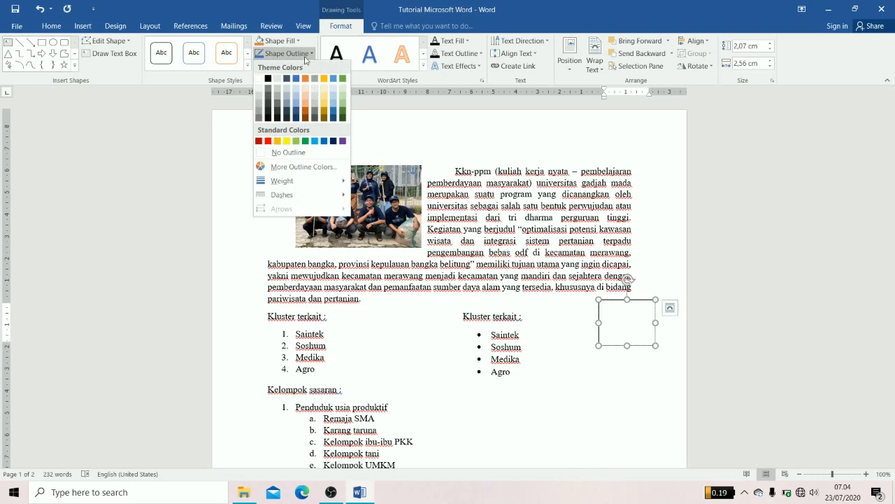
{"action": "left_click", "coordinate": [309, 34]}
{"action": "left_click", "coordinate": [306, 66]}
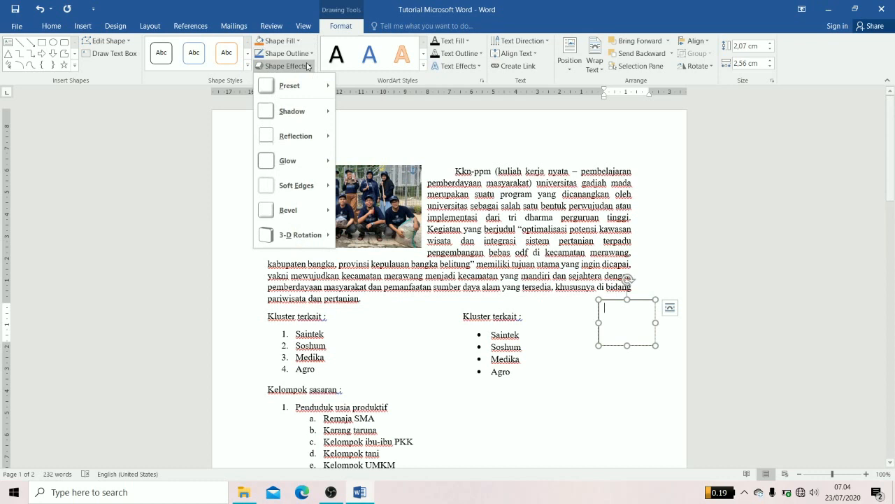
{"action": "mouse_move", "coordinate": [294, 98]}
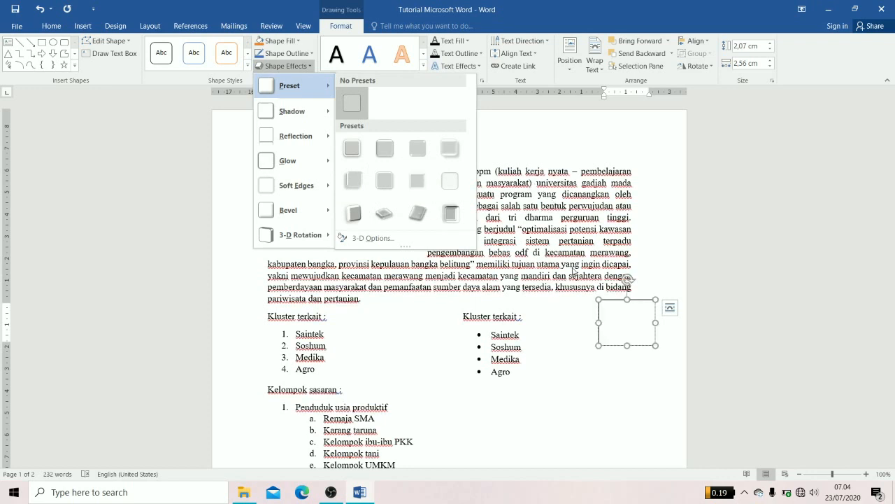
{"action": "left_click", "coordinate": [526, 127]}
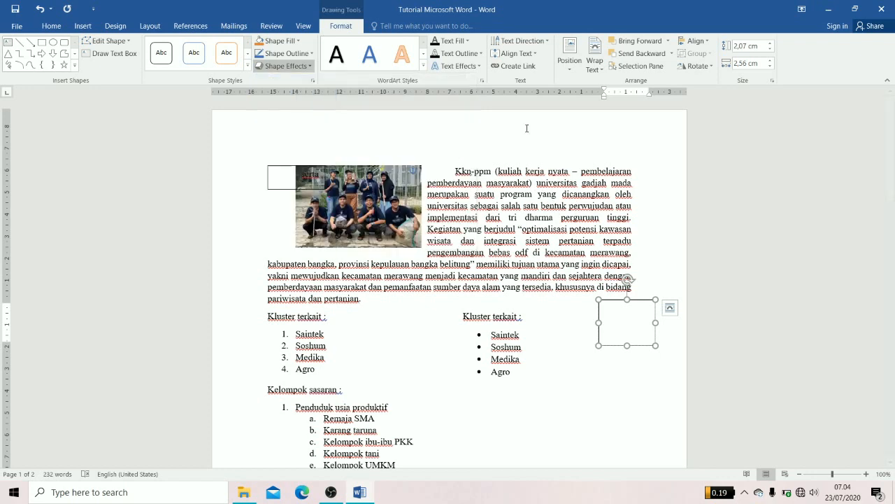
{"action": "left_click", "coordinate": [422, 67]}
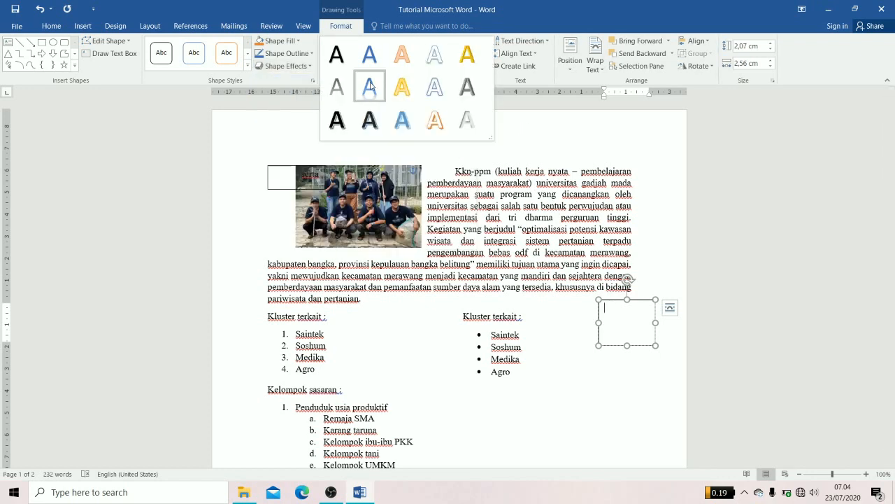
{"action": "left_click", "coordinate": [467, 86]}
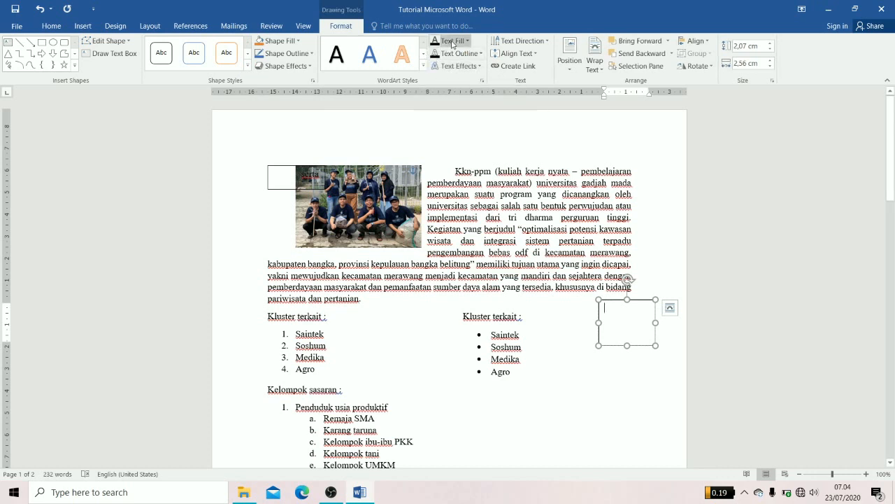
{"action": "left_click", "coordinate": [557, 380]}
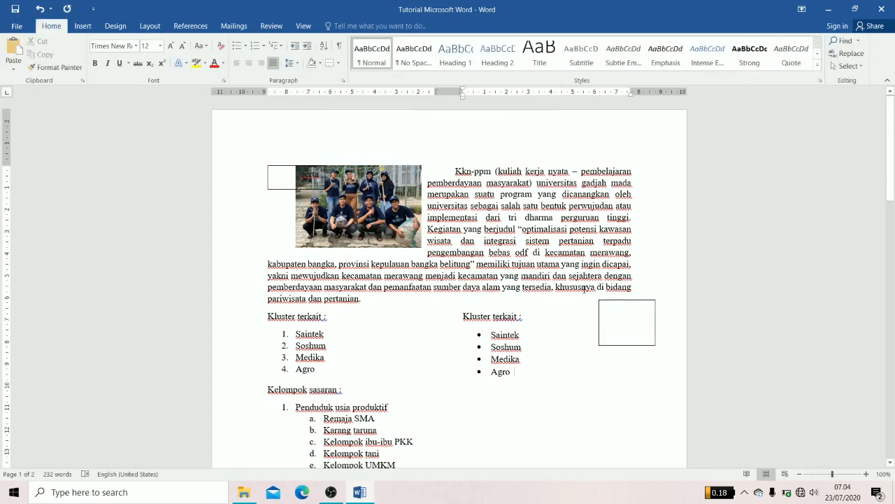
- Look through the built-in equations and common symbols without inserting any, and view the equation examples further down the page
{"action": "left_click", "coordinate": [83, 26]}
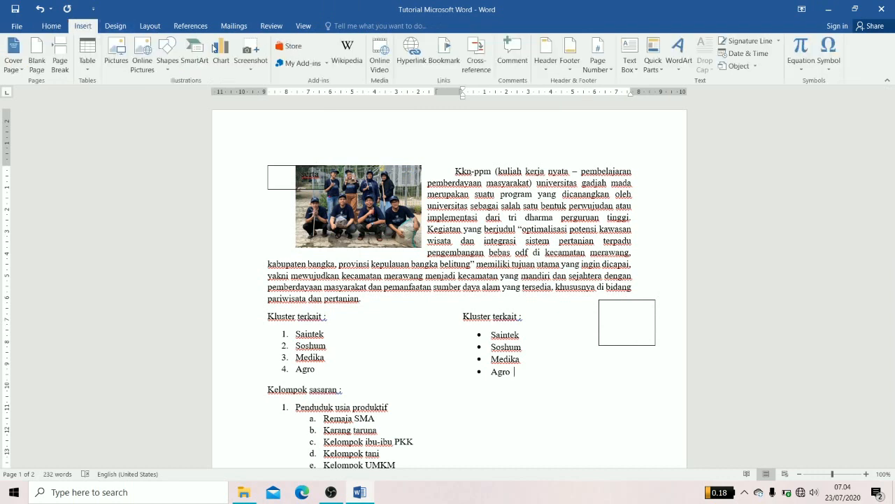
{"action": "left_click", "coordinate": [801, 70]}
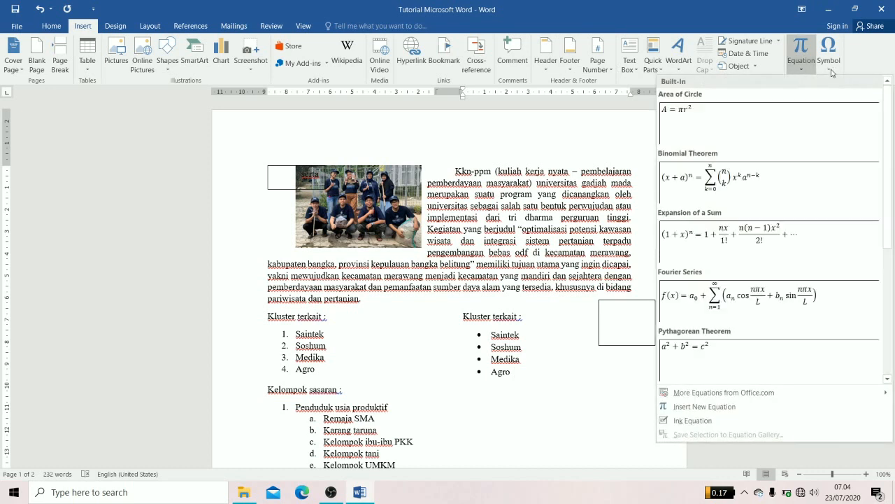
{"action": "left_click", "coordinate": [829, 70]}
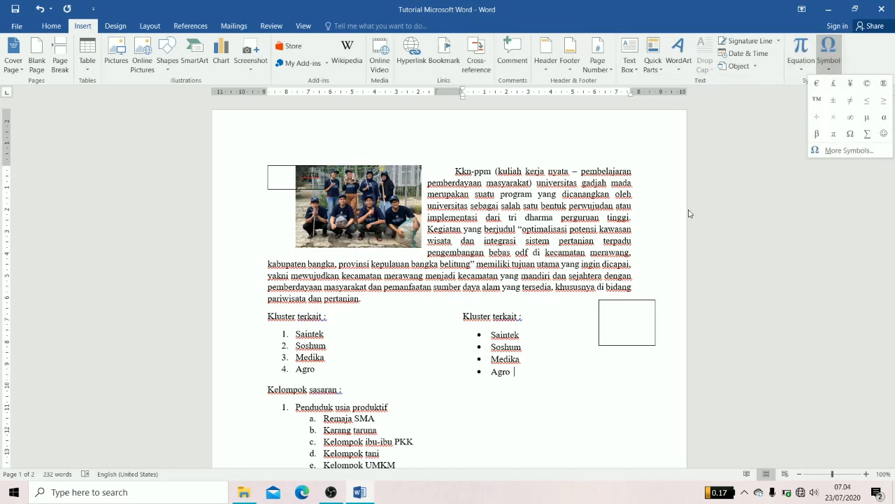
{"action": "left_click", "coordinate": [666, 212]}
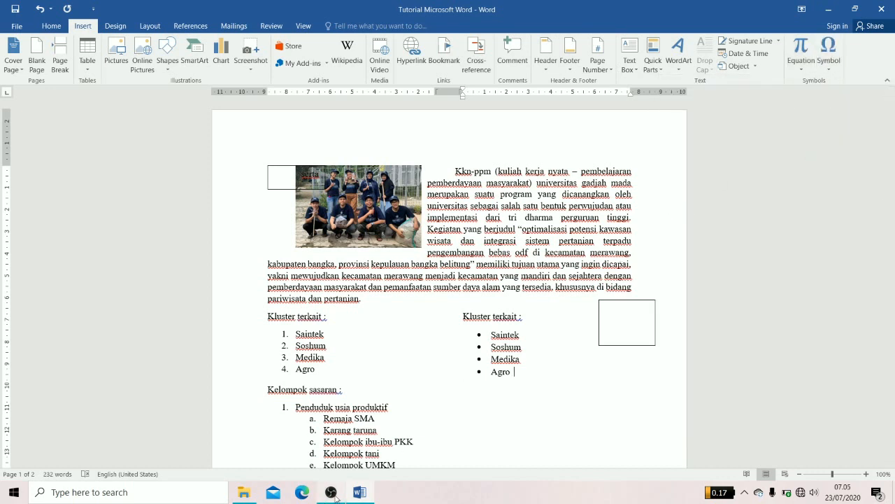
{"action": "scroll", "coordinate": [406, 449], "scroll_direction": "down", "scroll_amount": 3}
{"action": "scroll", "coordinate": [383, 440], "scroll_direction": "down", "scroll_amount": 1}
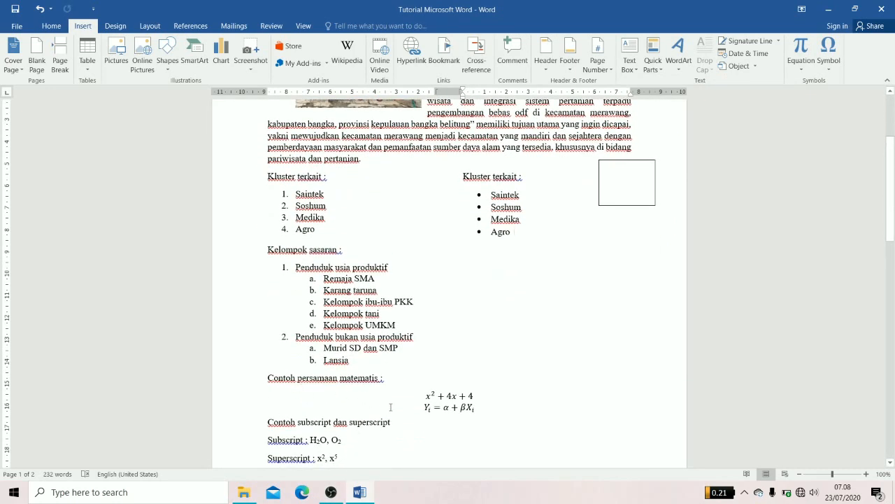
{"action": "left_click", "coordinate": [462, 407]}
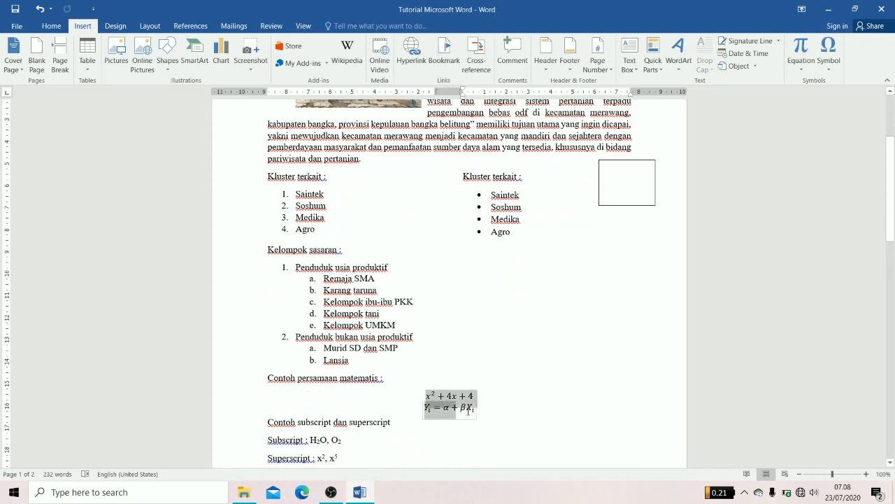
{"action": "left_click", "coordinate": [511, 408]}
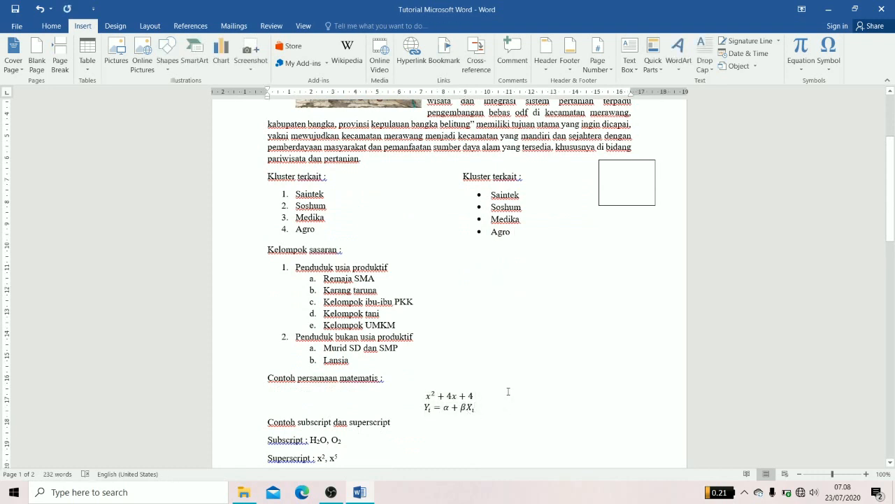
{"action": "scroll", "coordinate": [508, 391], "scroll_direction": "up", "scroll_amount": 5}
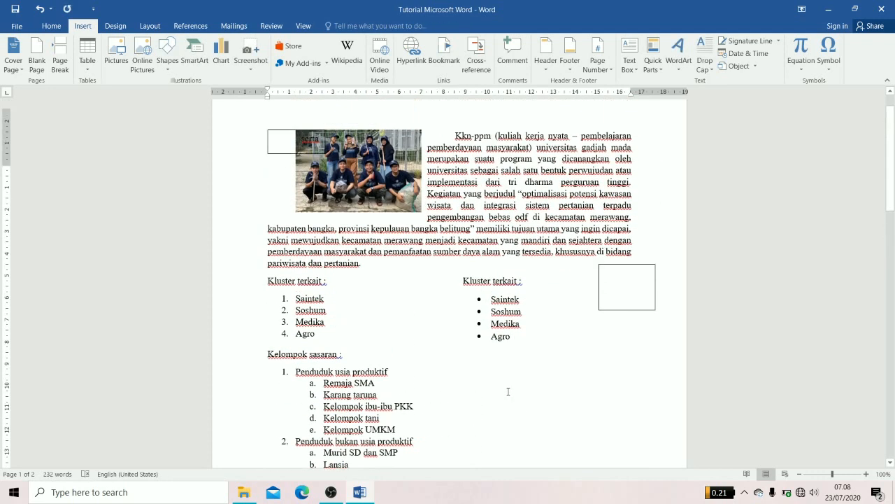
- Look through the watermark gallery, the custom picture and text watermark options and the page colors without applying any
{"action": "left_click", "coordinate": [119, 28]}
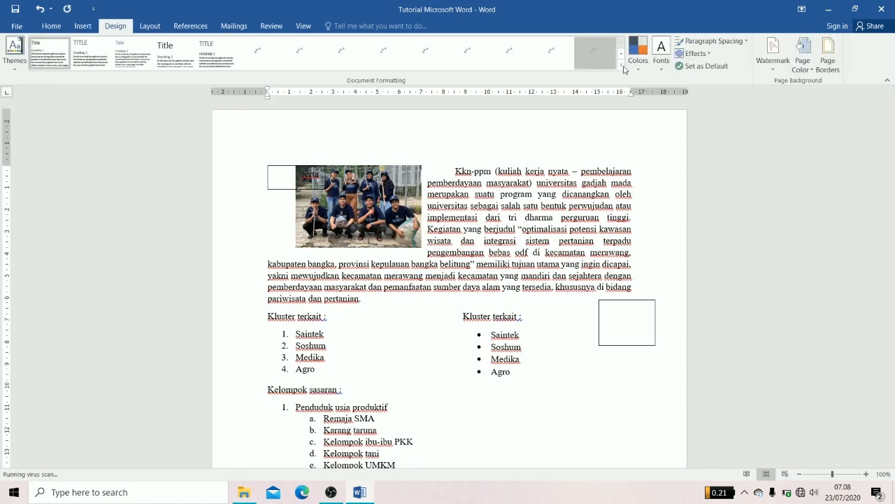
{"action": "left_click", "coordinate": [773, 70]}
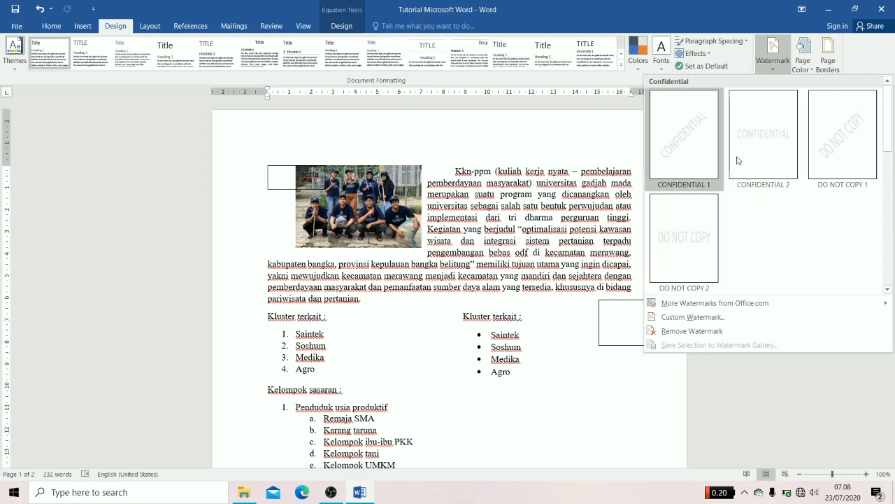
{"action": "left_click", "coordinate": [703, 317]}
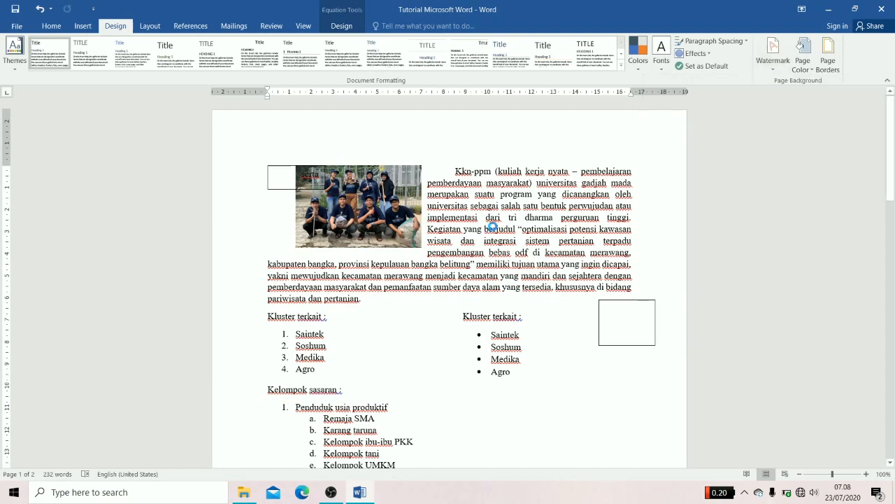
{"action": "left_click", "coordinate": [371, 176]}
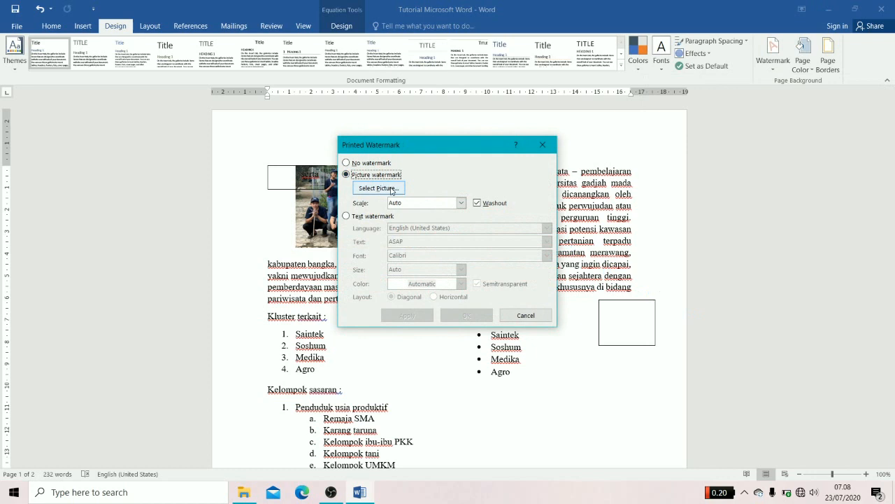
{"action": "left_click", "coordinate": [372, 216]}
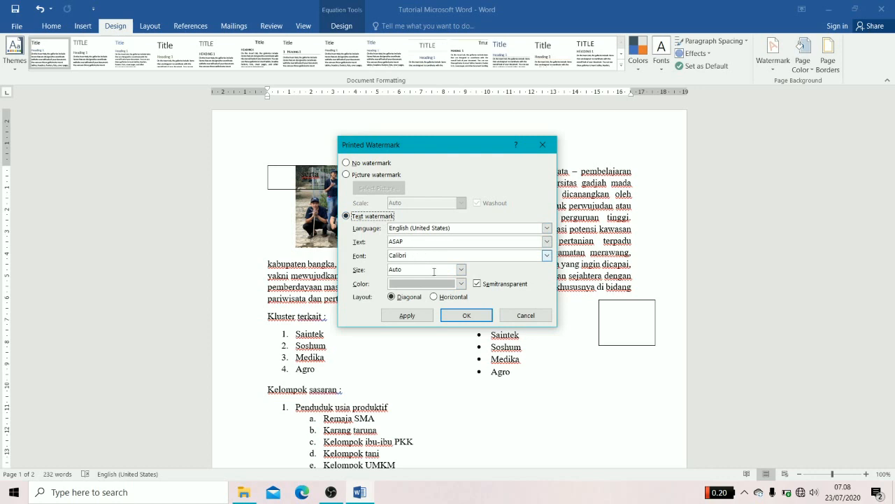
{"action": "left_click", "coordinate": [536, 314]}
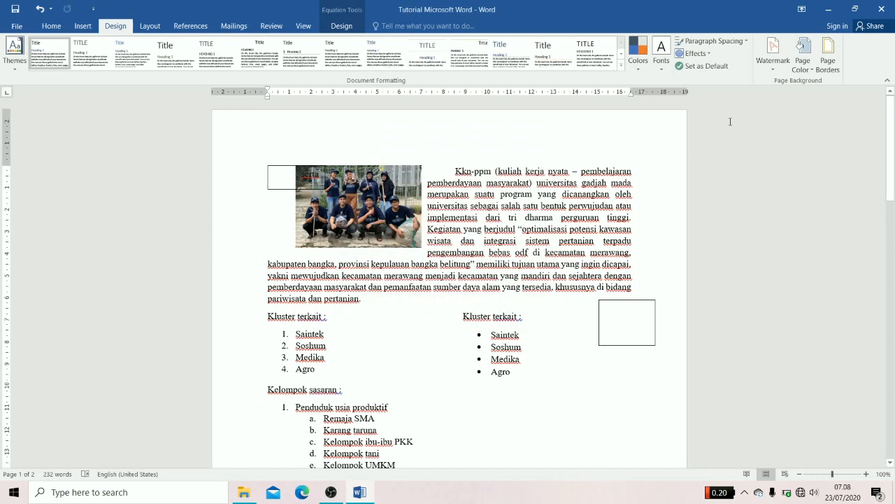
{"action": "left_click", "coordinate": [810, 70]}
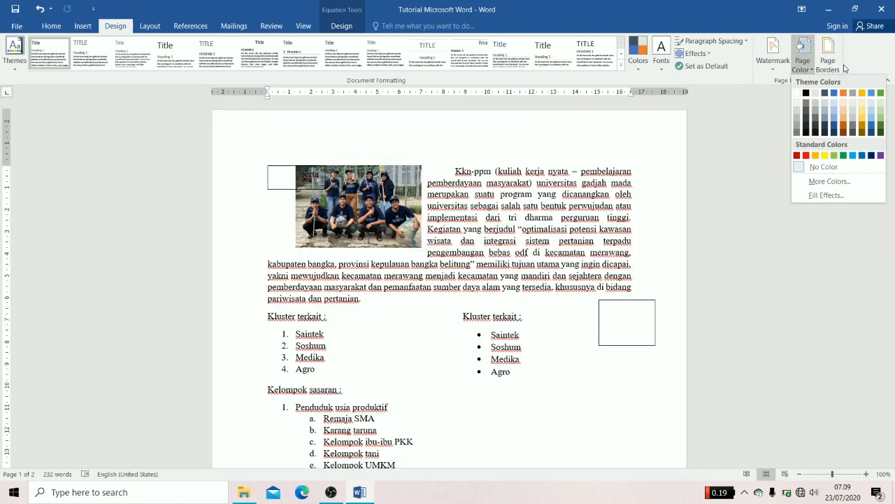
- Try the Shadow and 3-D page border settings, and apply a Box border to the whole document
{"action": "left_click", "coordinate": [827, 58]}
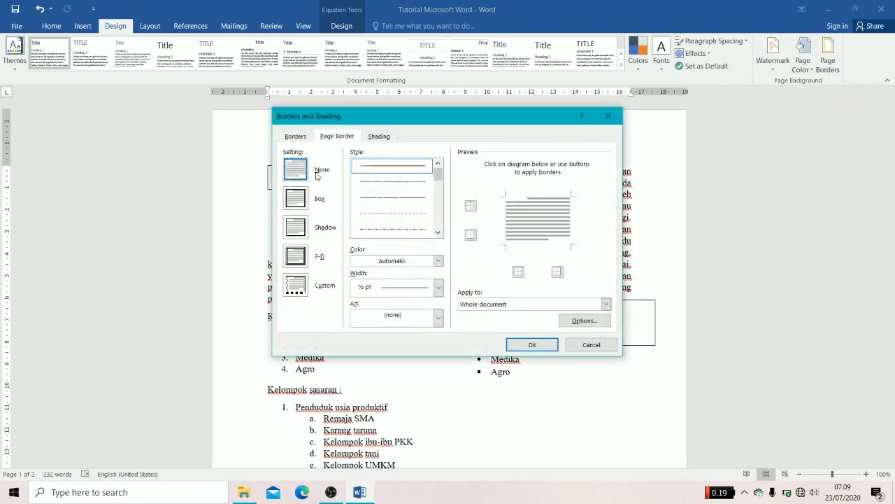
{"action": "left_click", "coordinate": [296, 199]}
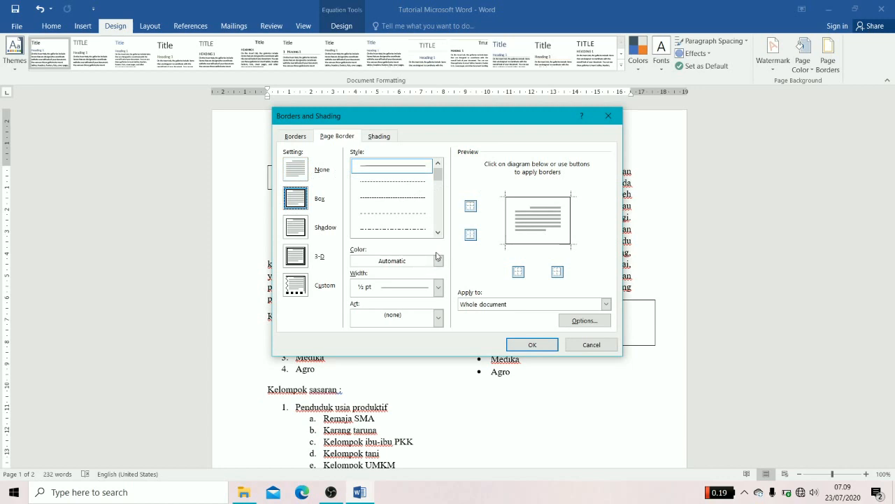
{"action": "left_click", "coordinate": [307, 233]}
{"action": "left_click", "coordinate": [305, 257]}
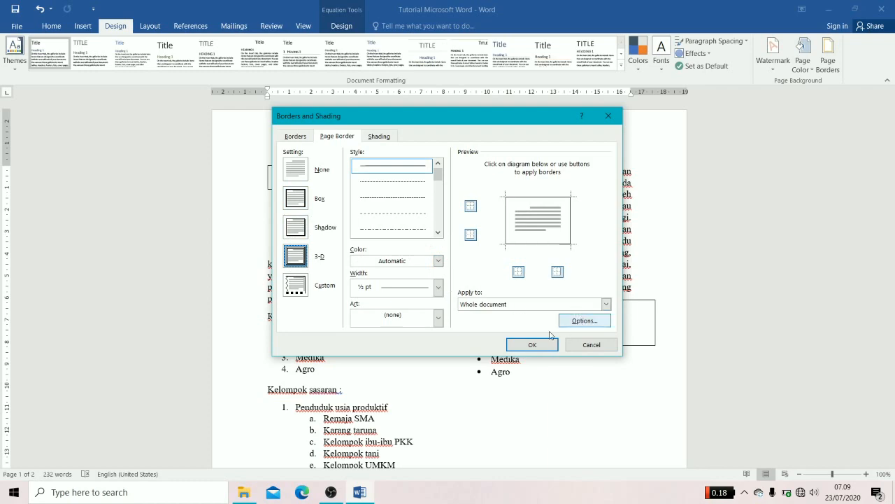
{"action": "left_click", "coordinate": [302, 236]}
{"action": "left_click", "coordinate": [295, 204]}
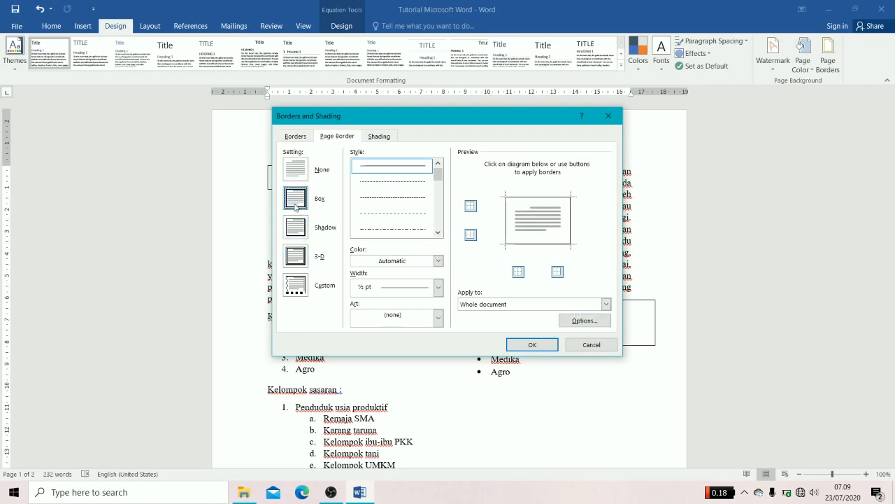
{"action": "left_click", "coordinate": [528, 345]}
{"action": "scroll", "coordinate": [528, 344], "scroll_direction": "down", "scroll_amount": 3}
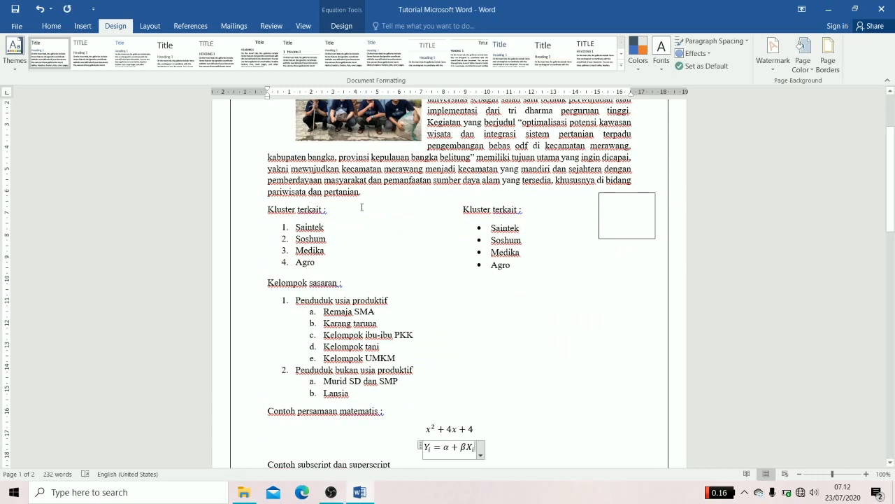
- Look through the margin presets, page orientations and column layouts without changing the page setup
{"action": "left_click", "coordinate": [158, 27]}
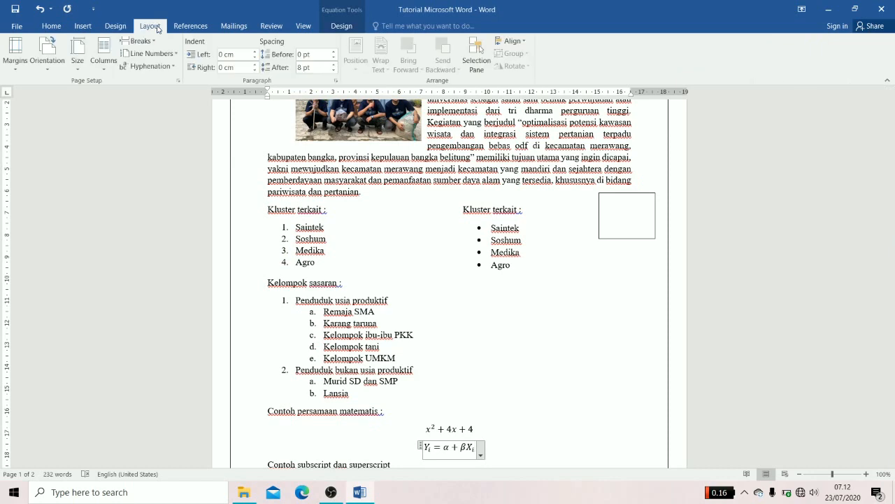
{"action": "left_click", "coordinate": [15, 64]}
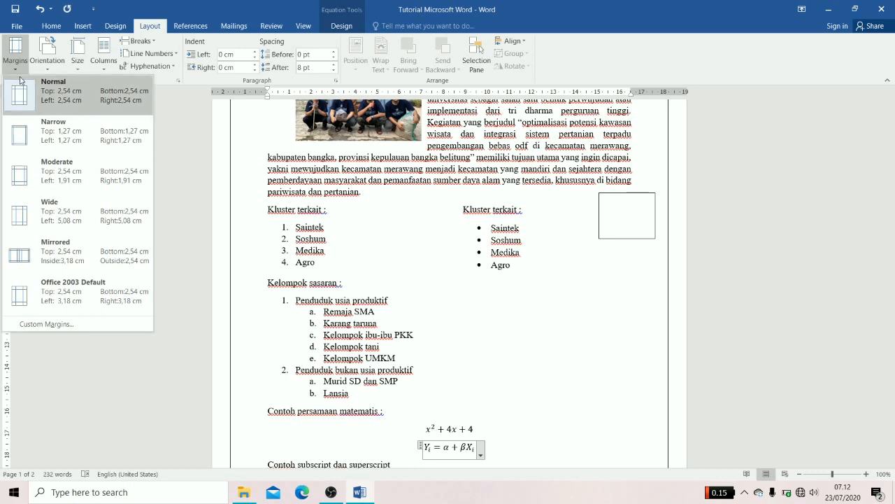
{"action": "left_click", "coordinate": [53, 72]}
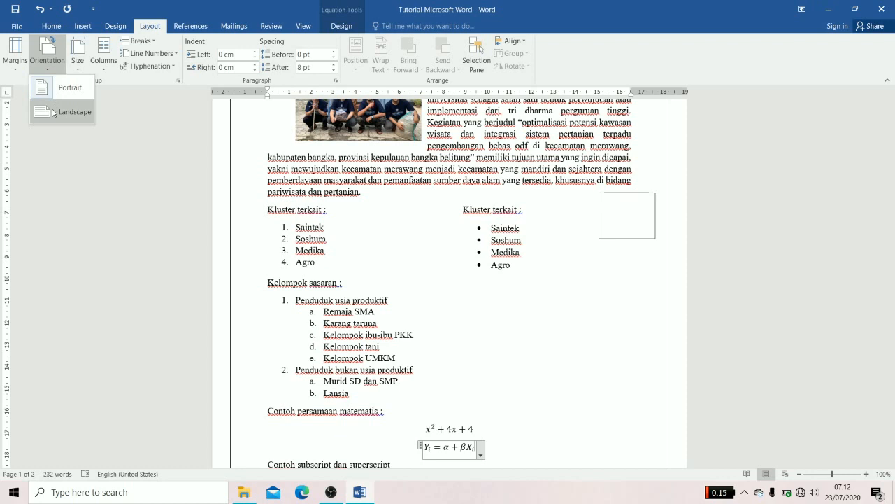
{"action": "left_click", "coordinate": [105, 70]}
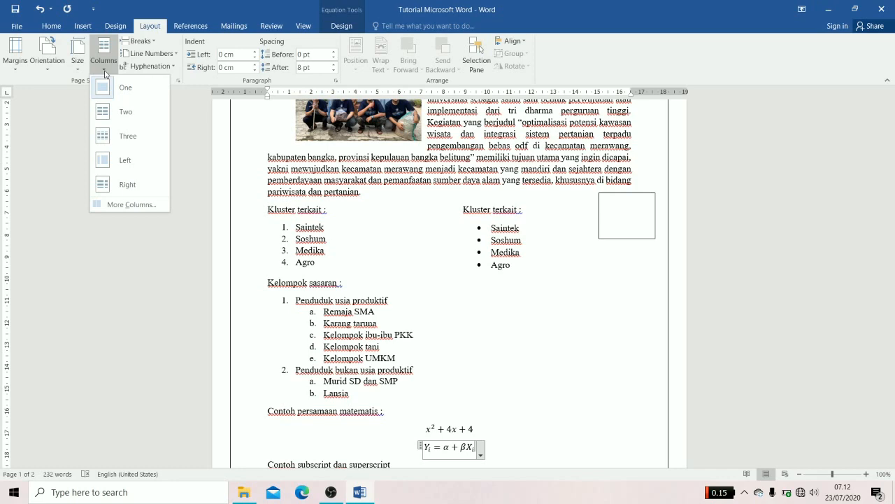
{"action": "left_click", "coordinate": [419, 249]}
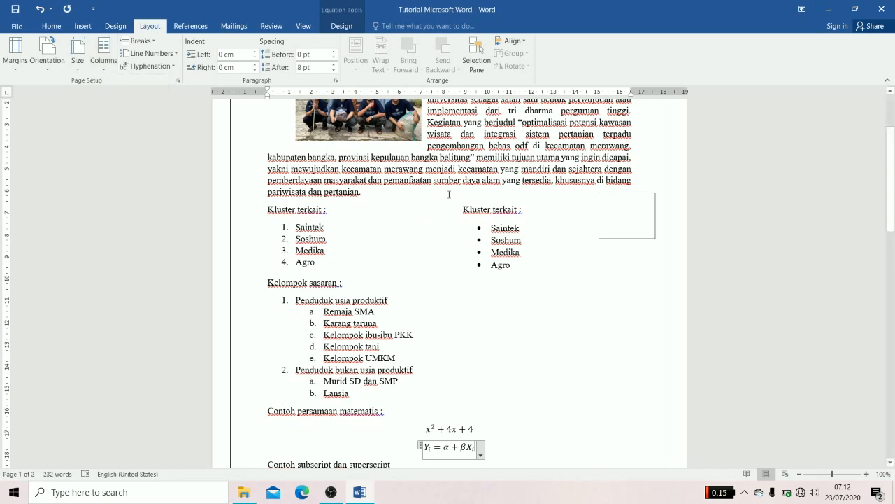
- Lay out the opening Kkn-ppm paragraph in two columns and deselect it
{"action": "scroll", "coordinate": [418, 249], "scroll_direction": "up", "scroll_amount": 3}
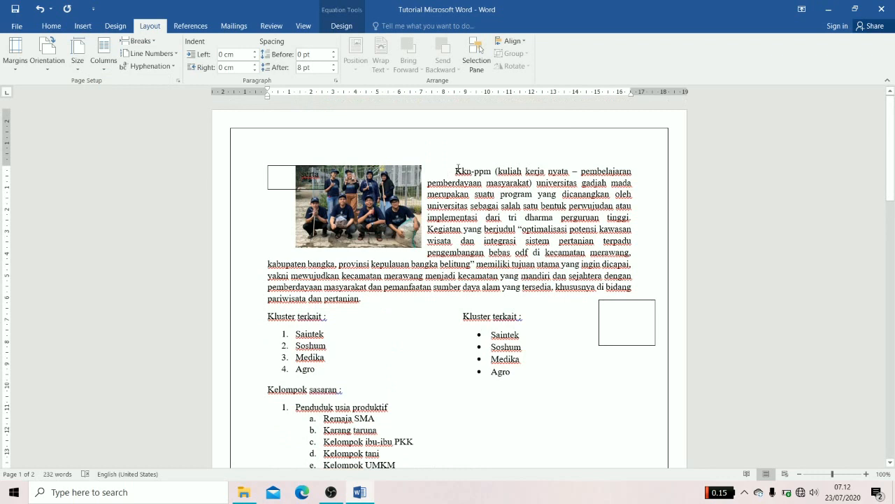
{"action": "left_click_drag", "start_coordinate": [455, 171], "coordinate": [361, 299]}
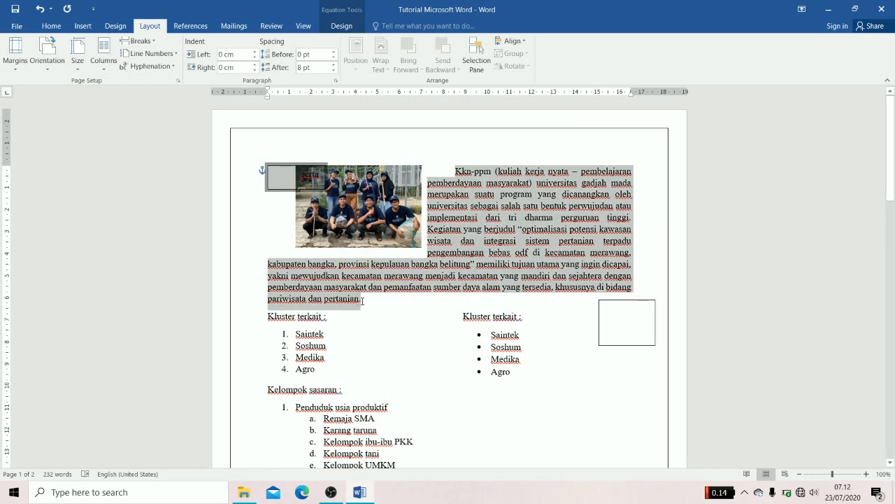
{"action": "left_click", "coordinate": [106, 69]}
{"action": "left_click", "coordinate": [106, 113]}
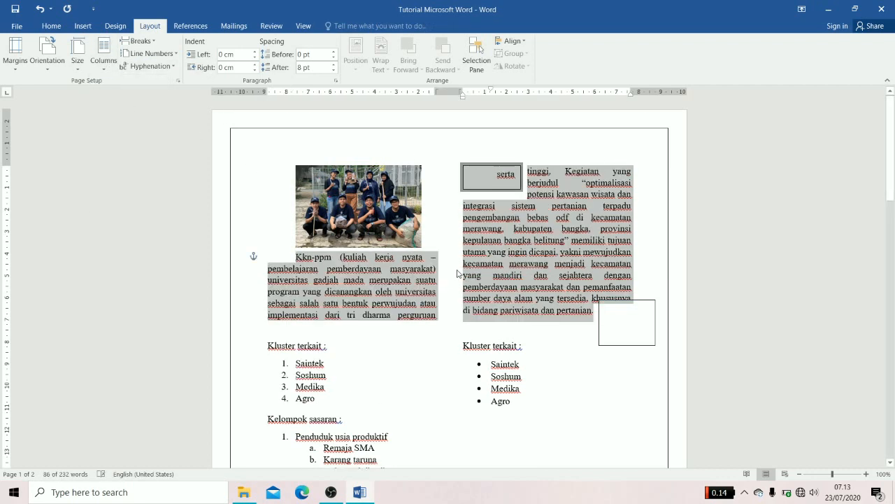
{"action": "left_click", "coordinate": [463, 275]}
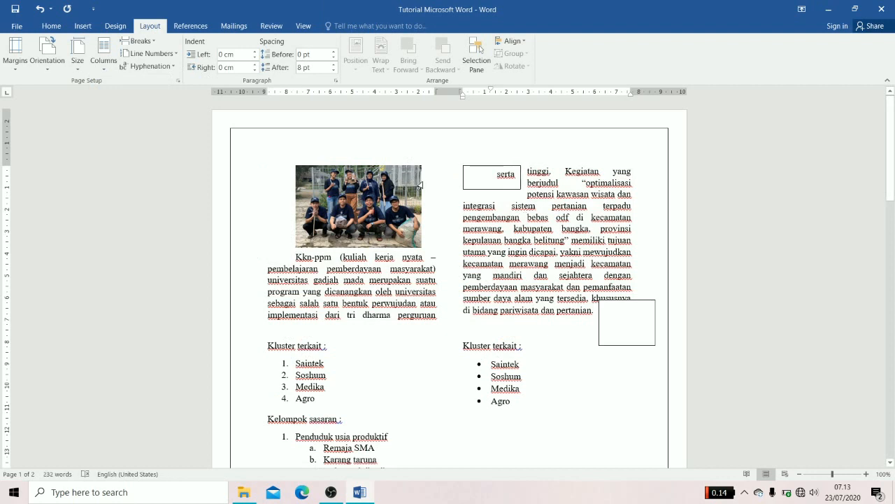
- Try raising the number of columns for the opening paragraph's section to 13 in the custom column settings
{"action": "left_click", "coordinate": [109, 72]}
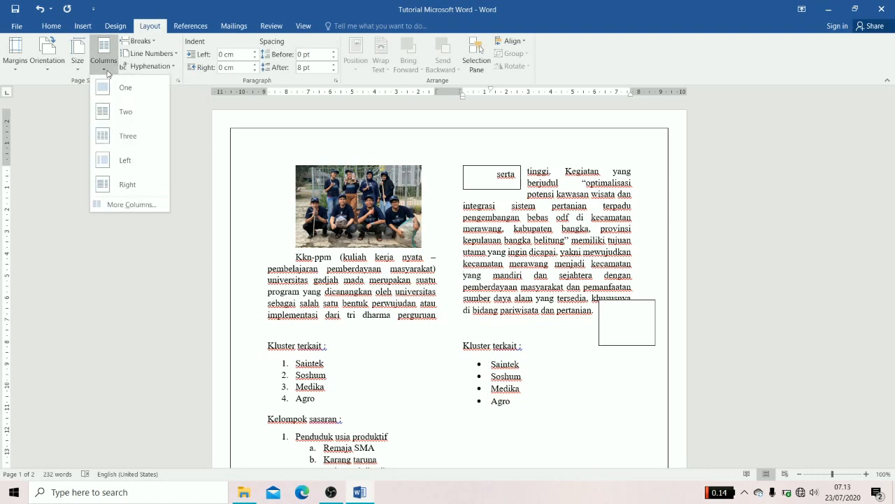
{"action": "left_click", "coordinate": [139, 205]}
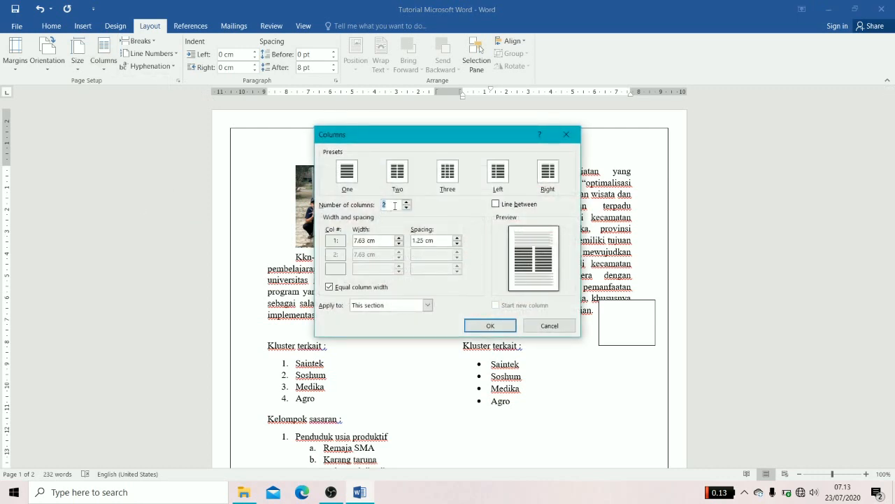
{"action": "left_click", "coordinate": [407, 202]}
{"action": "left_click", "coordinate": [406, 202]}
{"action": "left_click", "coordinate": [406, 202]}
{"action": "left_click", "coordinate": [407, 202]}
{"action": "left_click", "coordinate": [407, 203]}
{"action": "left_click", "coordinate": [406, 202]}
{"action": "left_click", "coordinate": [406, 202]}
{"action": "left_click", "coordinate": [406, 202]}
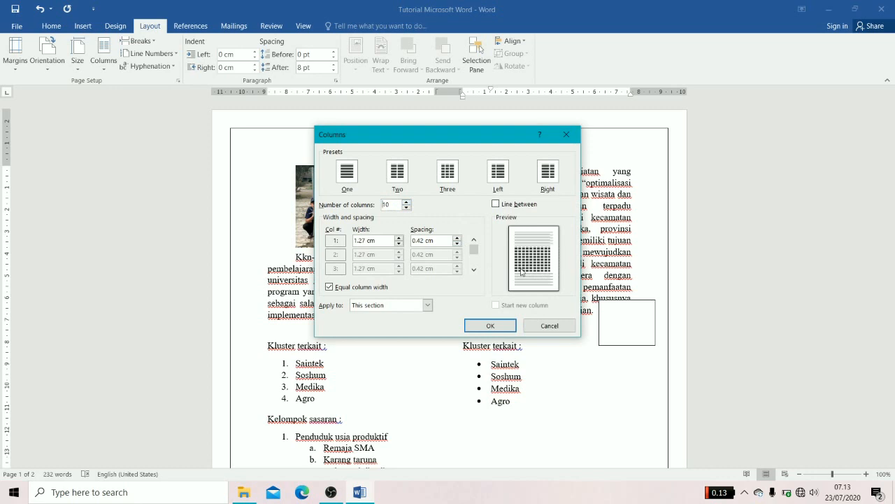
{"action": "left_click", "coordinate": [406, 201]}
{"action": "left_click", "coordinate": [406, 201]}
{"action": "left_click", "coordinate": [406, 201]}
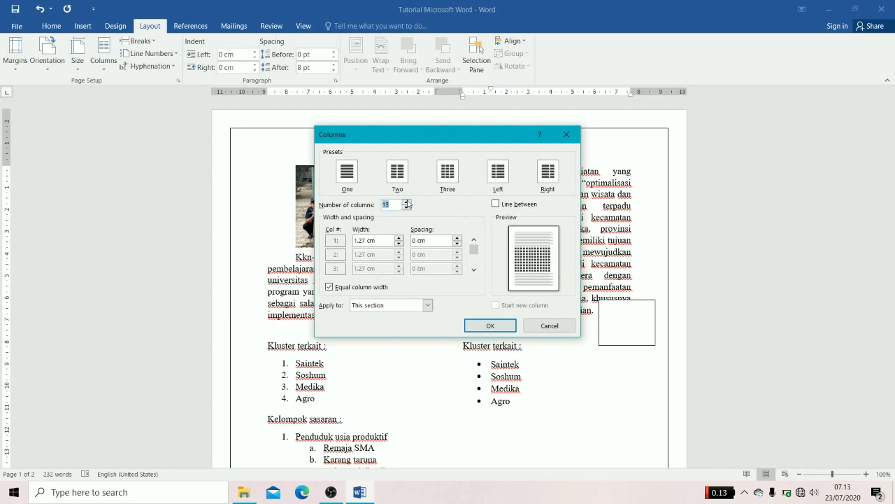
- Try five columns with and without a line between them, and discard the custom column settings
{"action": "left_click", "coordinate": [408, 208]}
{"action": "left_click", "coordinate": [407, 208]}
{"action": "left_click", "coordinate": [407, 208]}
{"action": "left_click", "coordinate": [408, 208]}
{"action": "left_click", "coordinate": [407, 208]}
{"action": "left_click", "coordinate": [406, 207]}
{"action": "left_click", "coordinate": [406, 208]}
{"action": "left_click", "coordinate": [406, 208]}
{"action": "left_click", "coordinate": [496, 204]}
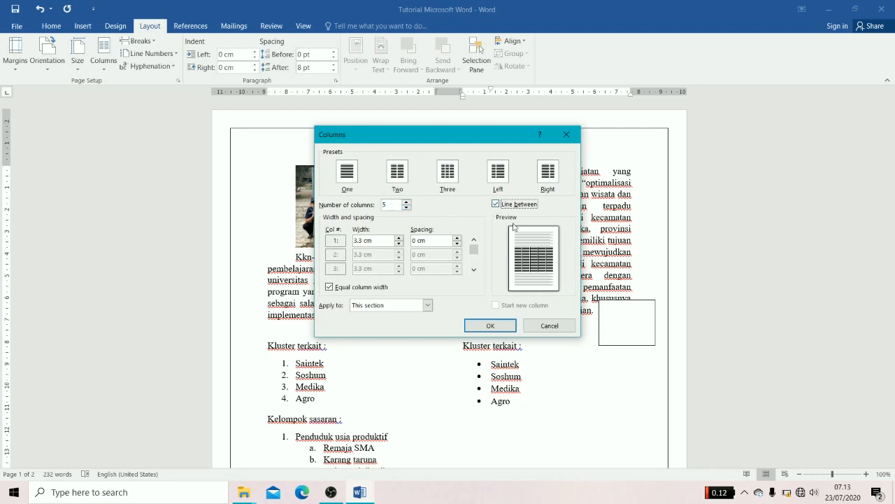
{"action": "left_click", "coordinate": [496, 204]}
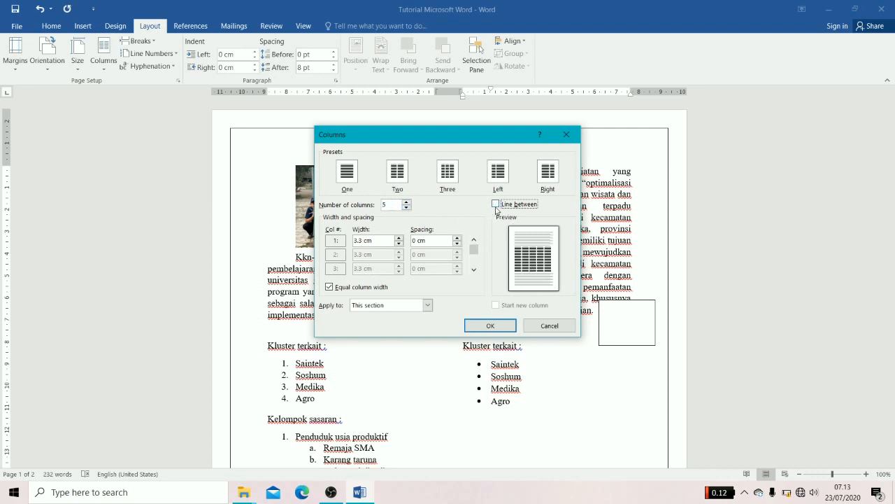
{"action": "left_click", "coordinate": [550, 330]}
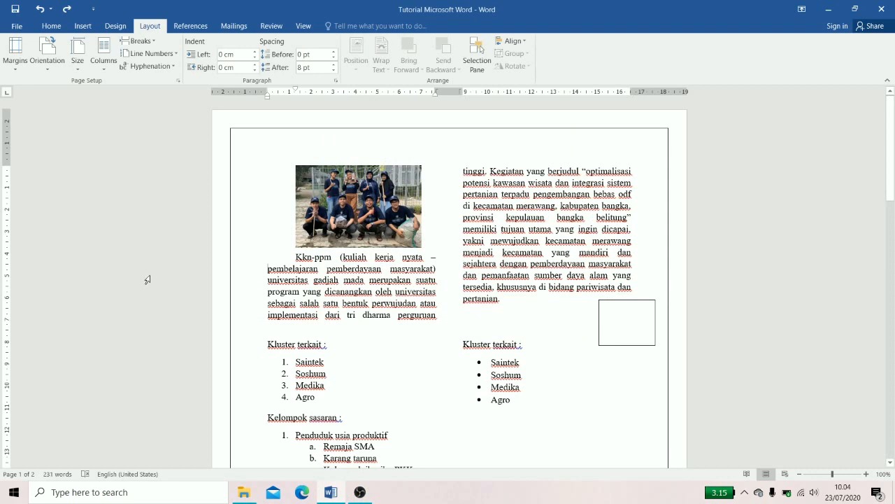
- Hide the ruler and show it again, and turn the page gridlines on and back off
{"action": "left_click", "coordinate": [303, 28]}
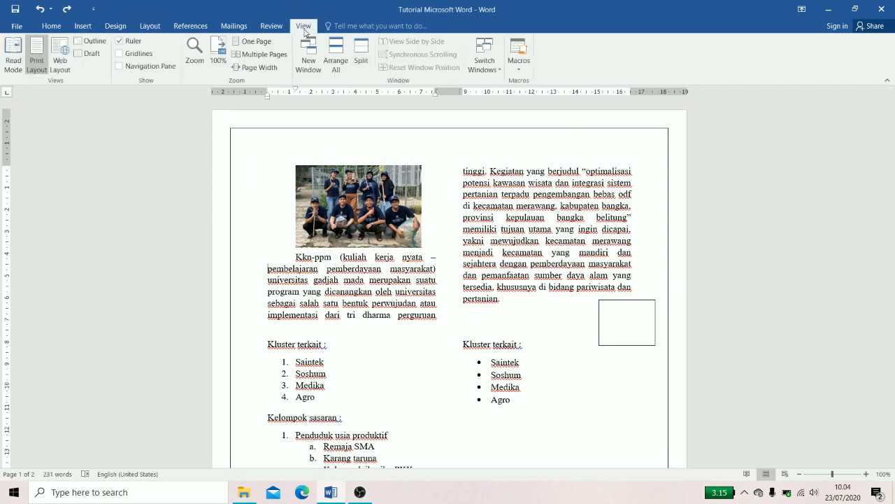
{"action": "left_click", "coordinate": [120, 41]}
{"action": "left_click", "coordinate": [119, 42]}
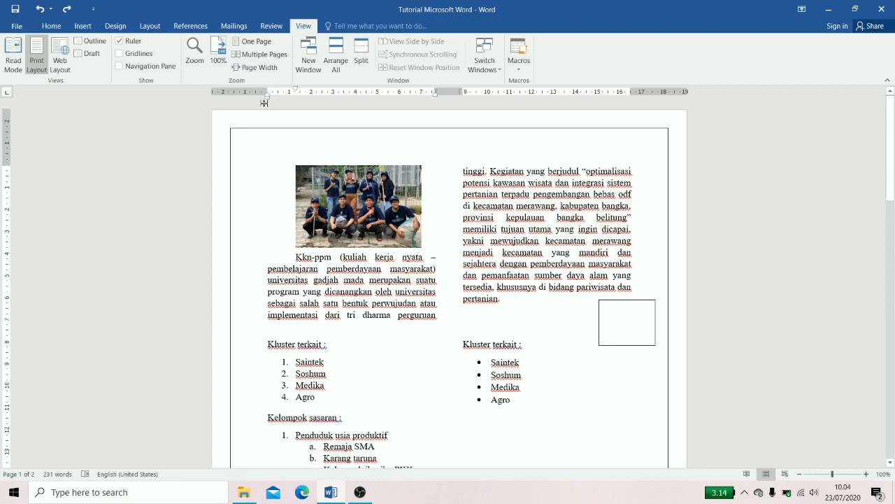
{"action": "mouse_move", "coordinate": [268, 102]}
{"action": "left_mouse_down"}
{"action": "mouse_move", "coordinate": [288, 99]}
{"action": "mouse_move", "coordinate": [269, 98]}
{"action": "left_mouse_up"}
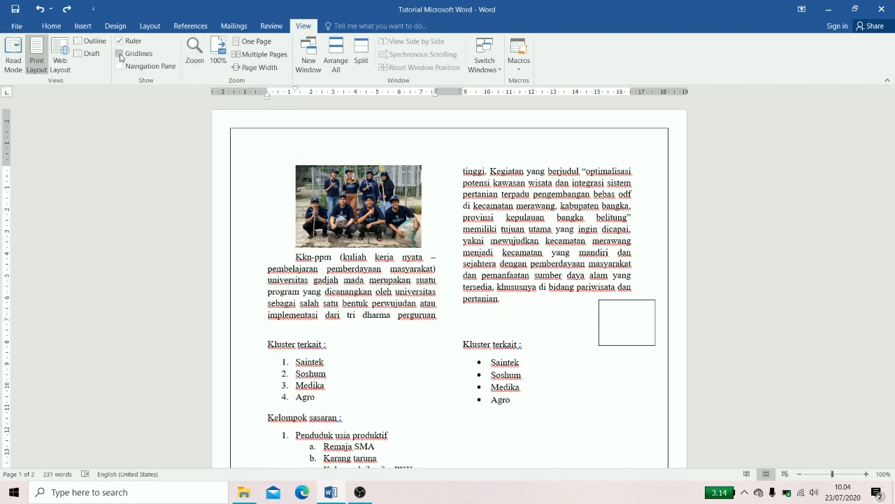
{"action": "left_click", "coordinate": [119, 54]}
{"action": "left_click", "coordinate": [119, 54]}
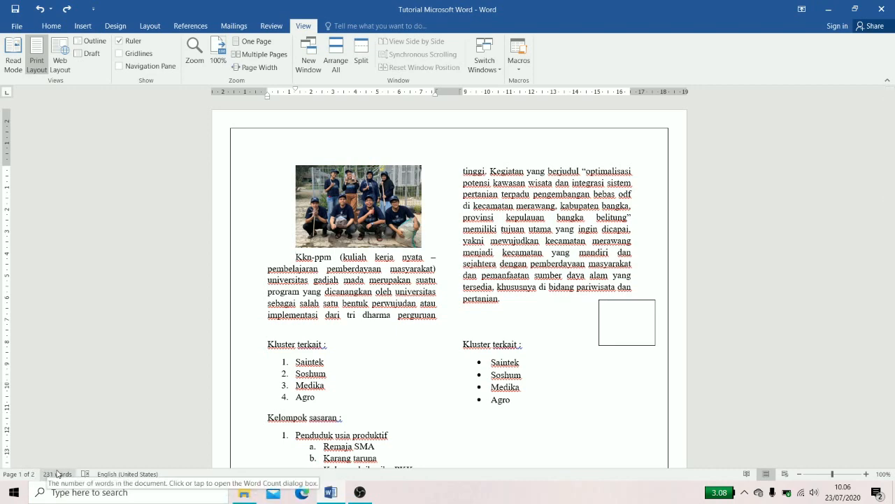
- Examine the list of common keyboard shortcuts on the document's second page
{"action": "scroll", "coordinate": [450, 362], "scroll_direction": "down", "scroll_amount": 15}
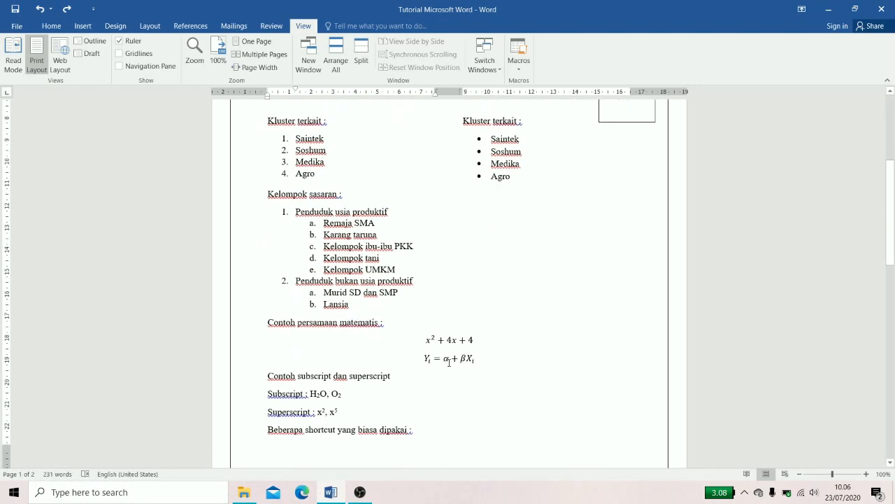
{"action": "scroll", "coordinate": [449, 362], "scroll_direction": "down", "scroll_amount": 4}
{"action": "scroll", "coordinate": [448, 362], "scroll_direction": "up", "scroll_amount": 3}
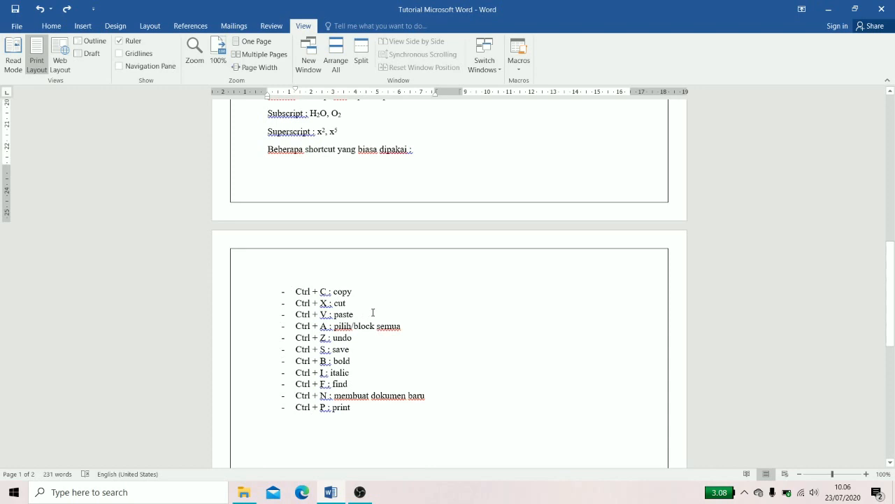
{"action": "scroll", "coordinate": [375, 312], "scroll_direction": "down", "scroll_amount": 1}
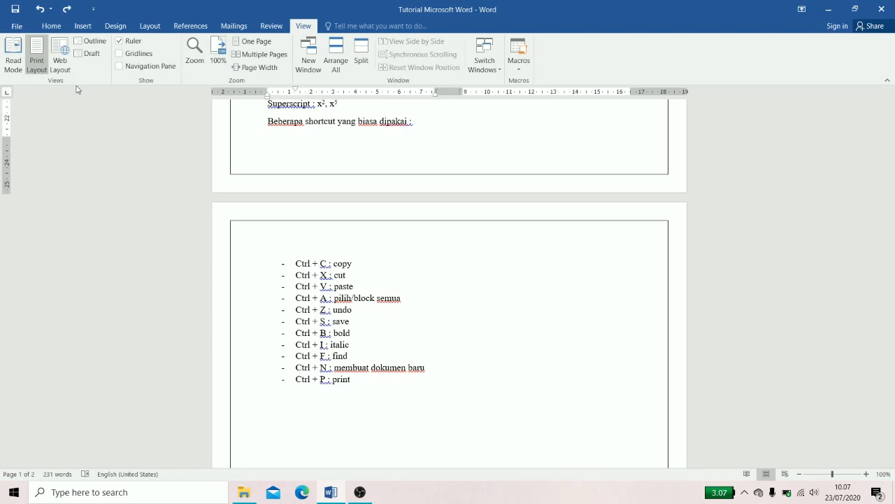
- Save a copy of the document as "Tutorial Microsoft Word baru" in the Materi word folder, in Word Document format
{"action": "left_click", "coordinate": [16, 26]}
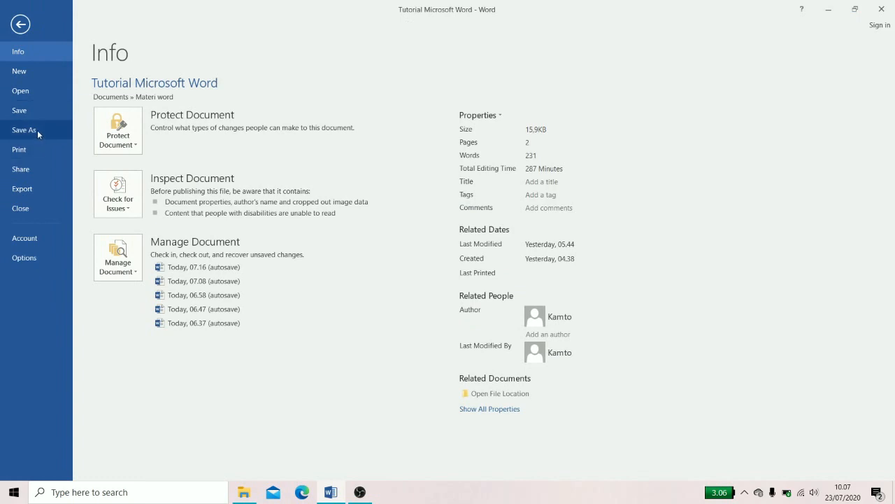
{"action": "left_click", "coordinate": [37, 131]}
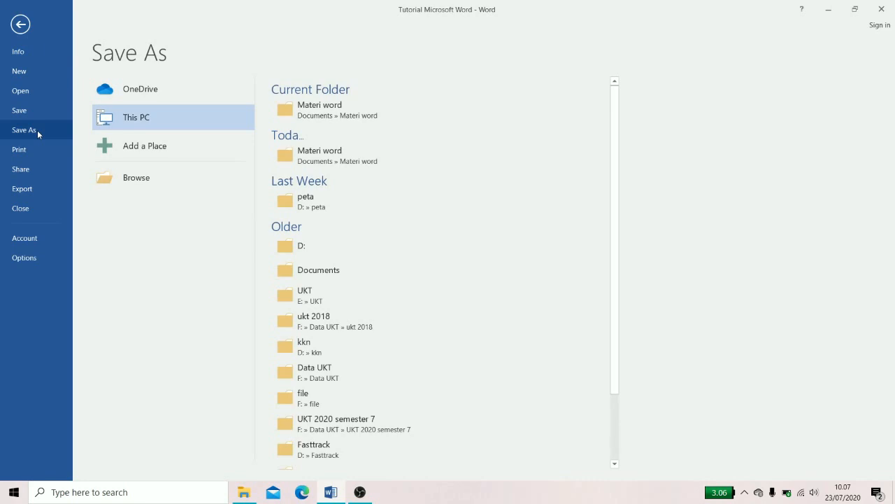
{"action": "left_click", "coordinate": [137, 184]}
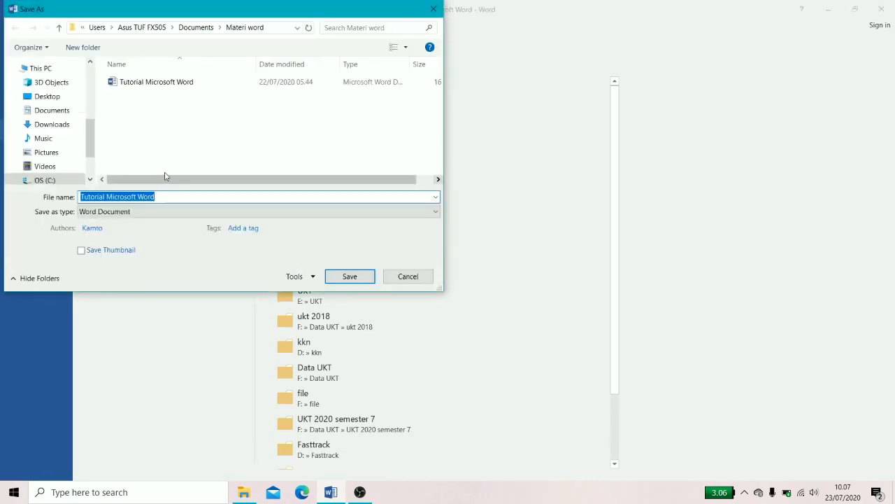
{"action": "left_click", "coordinate": [200, 199]}
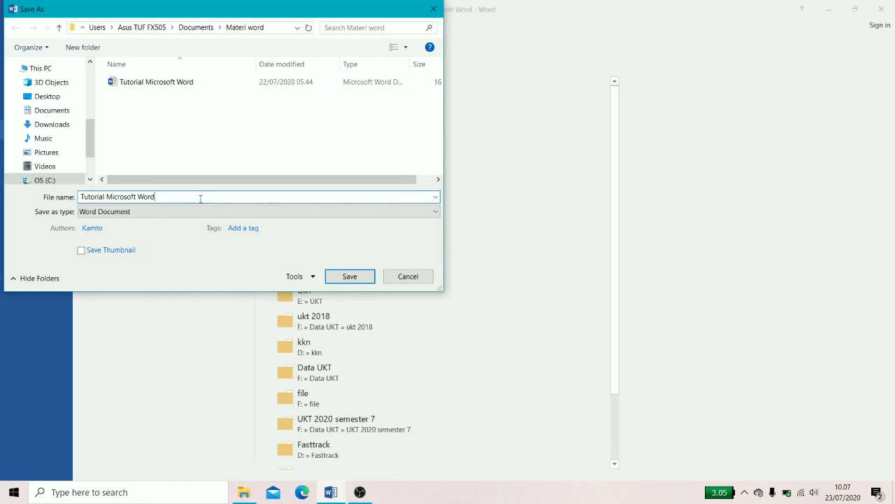
{"action": "type", "text": "baru"}
{"action": "left_click", "coordinate": [157, 215]}
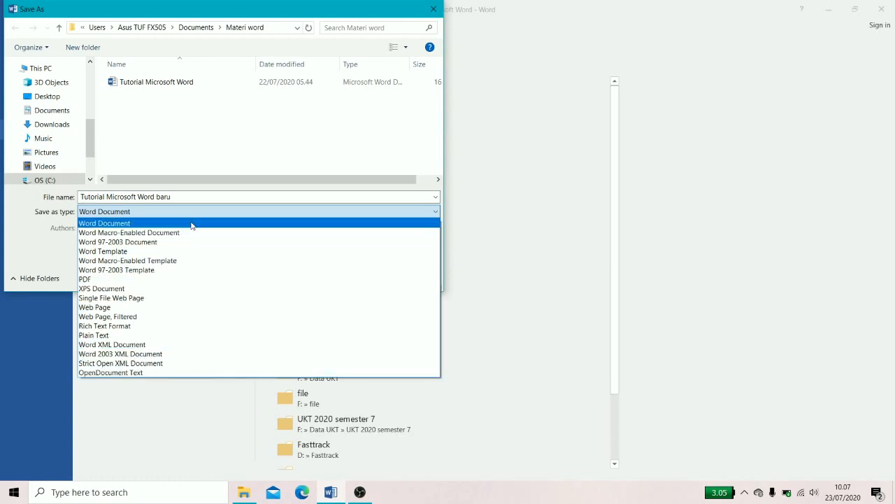
{"action": "left_click", "coordinate": [65, 259]}
{"action": "left_click", "coordinate": [349, 278]}
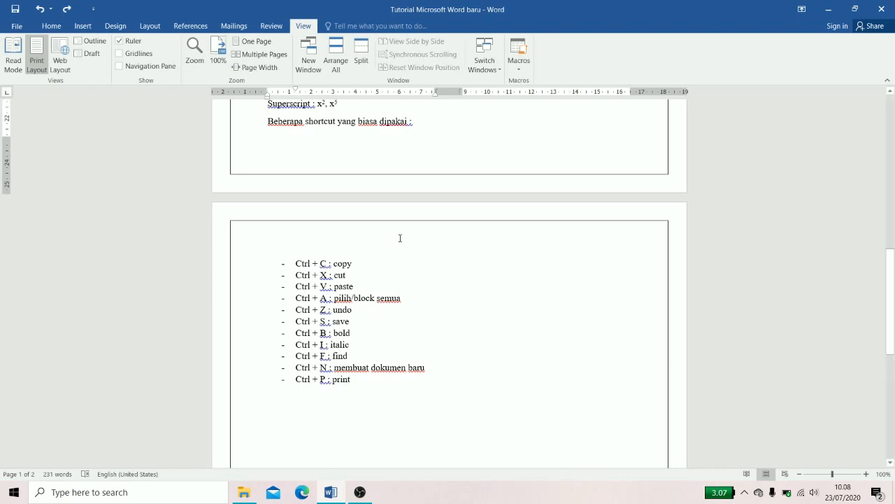
- Check the print settings and page preview of the document, and return to editing without printing
{"action": "left_click", "coordinate": [16, 28]}
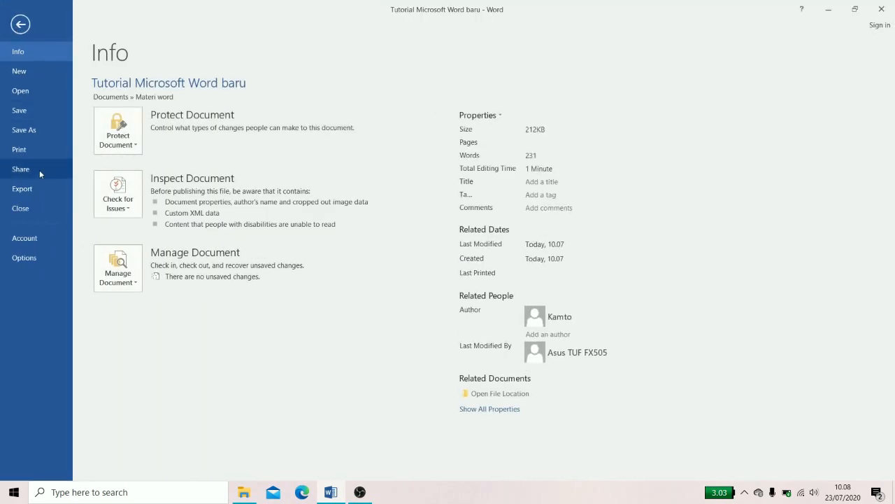
{"action": "left_click", "coordinate": [28, 149]}
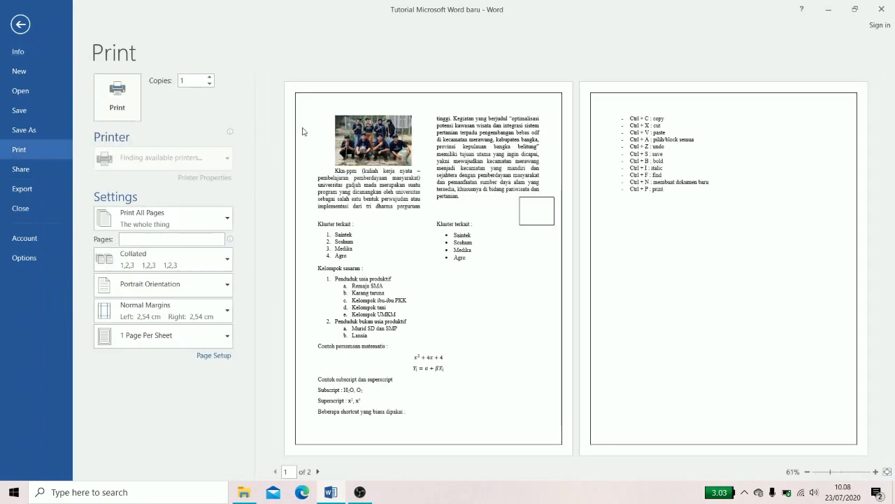
{"action": "left_click", "coordinate": [20, 24]}
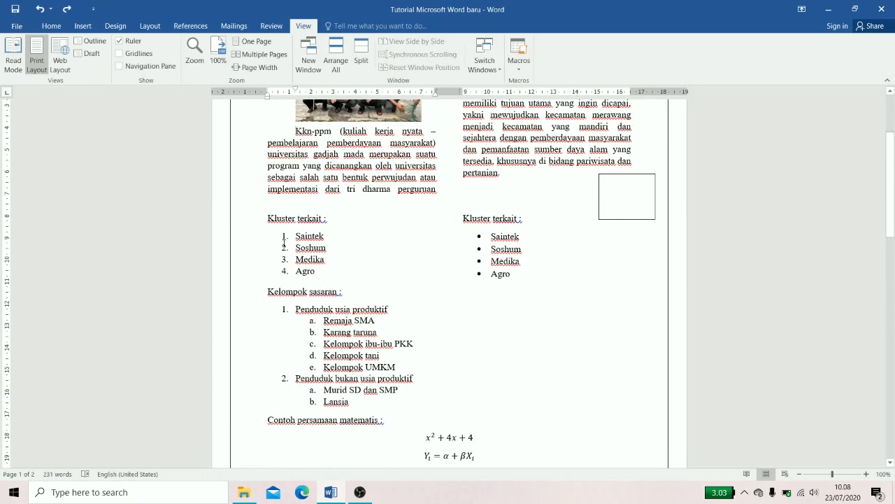